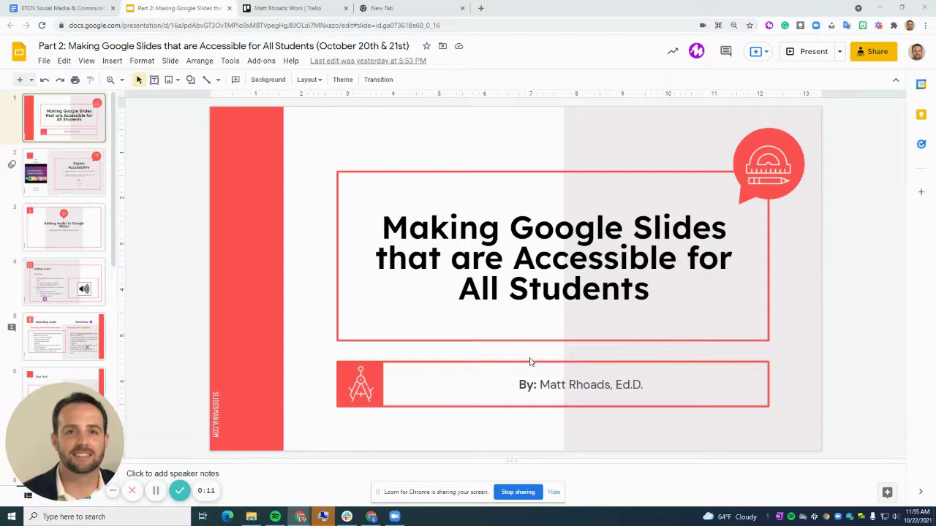
- Go to slide 2, Digital Accessibility, with its introduction video and Start HERE audio
left_click(56, 171)
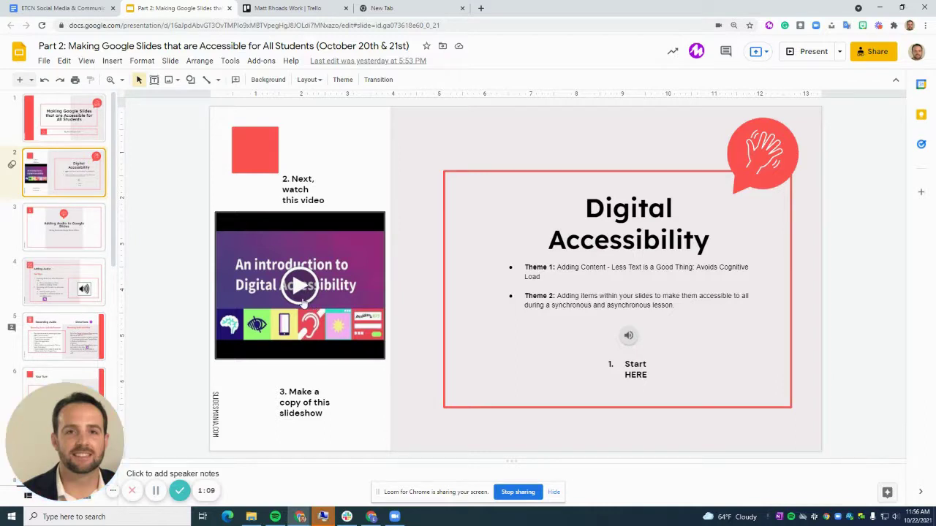
- Select the slide's audio clip and preview the File > Make a copy options without copying
left_click(628, 337)
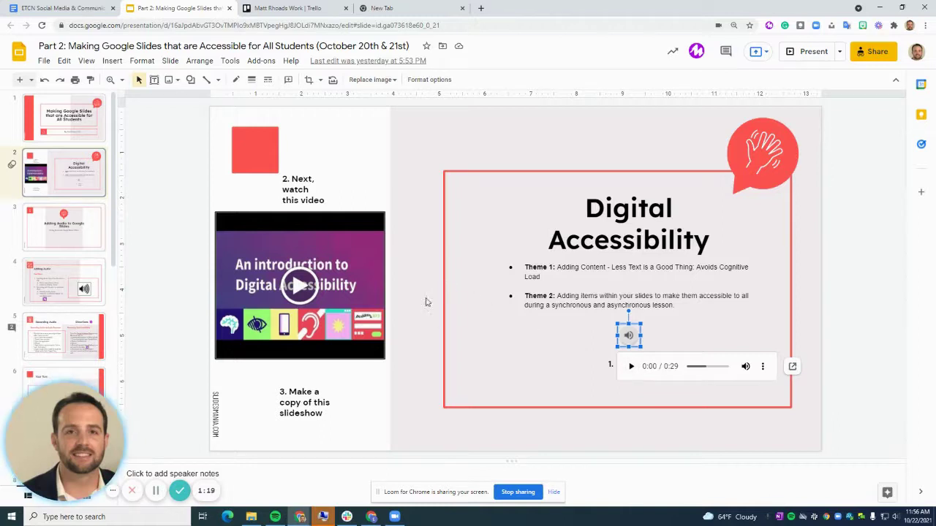
left_click(43, 61)
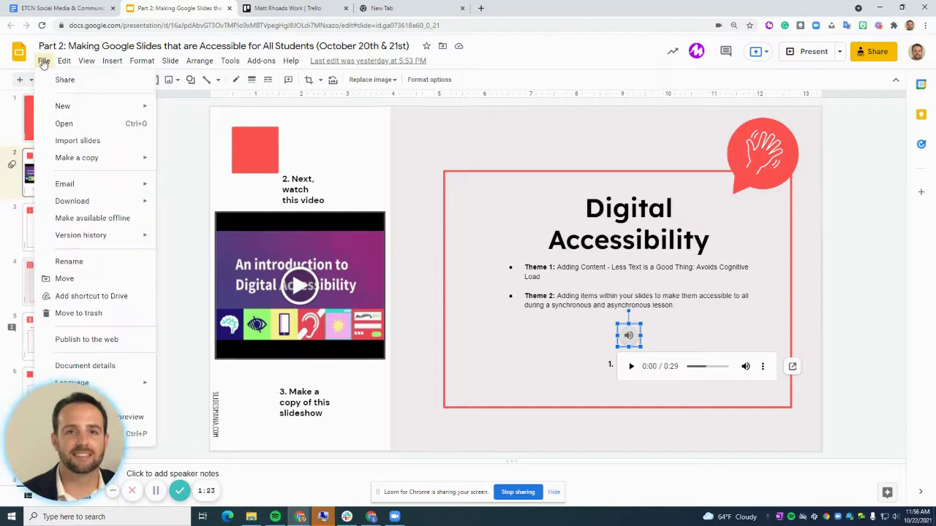
mouse_move(76, 168)
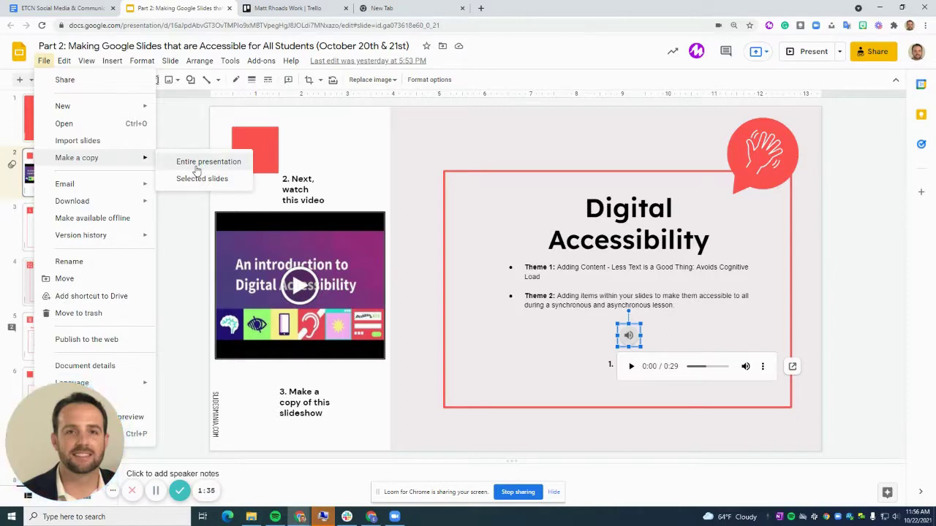
left_click(363, 159)
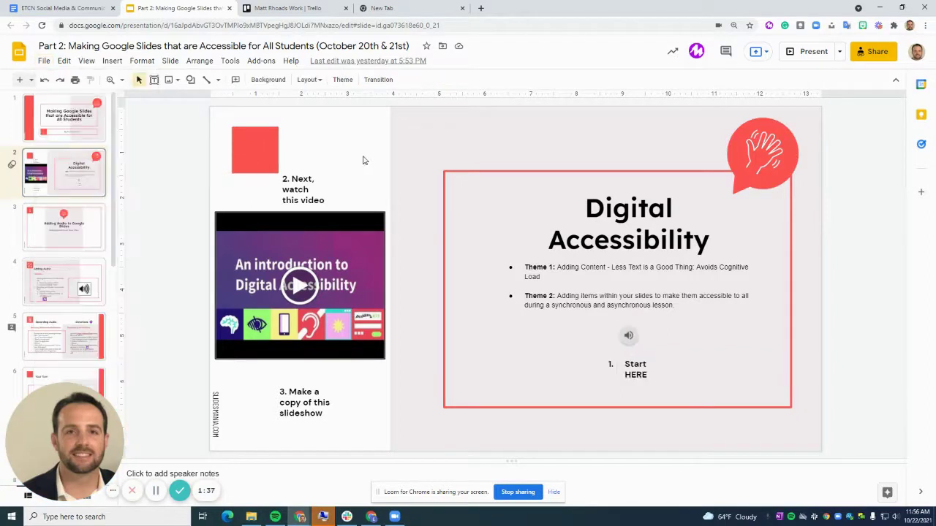
- Step through slides 3–5 to Recording Audio and bring up Windows search showing Voice Recorder
left_click(84, 224)
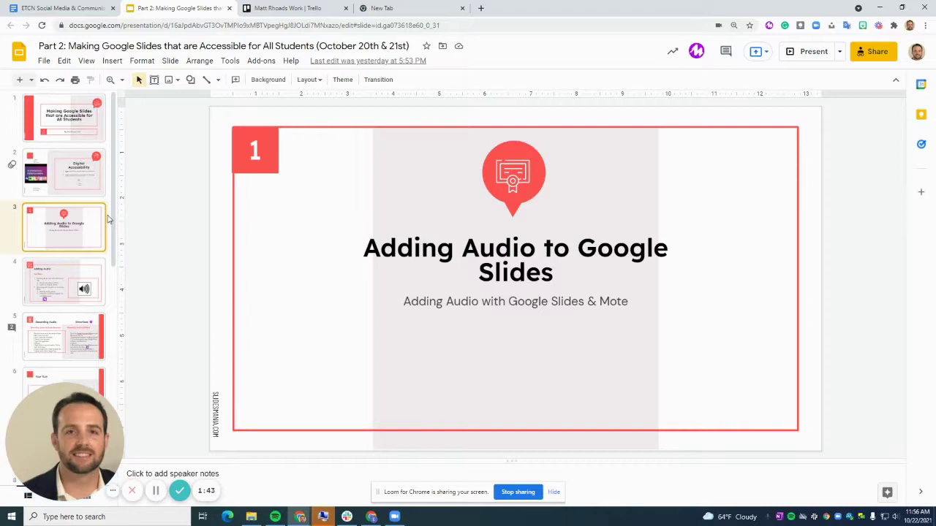
left_click(77, 286)
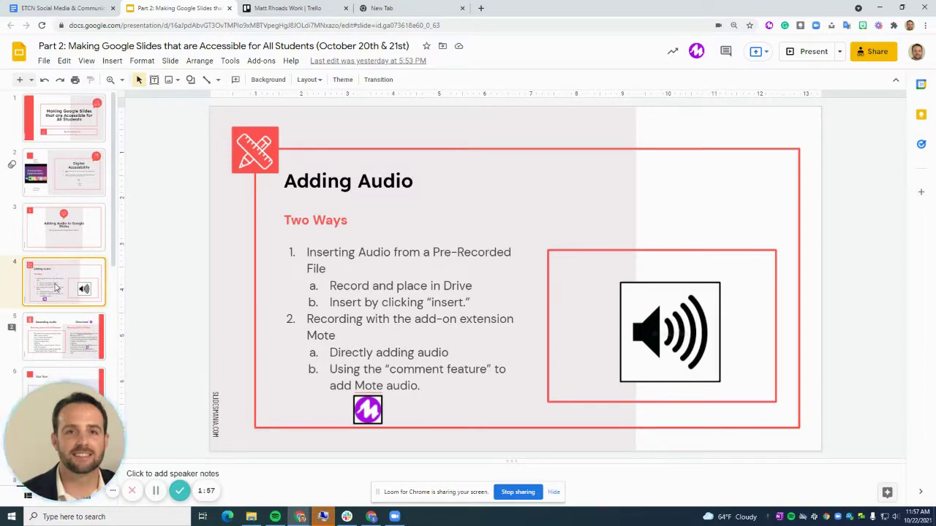
left_click(65, 333)
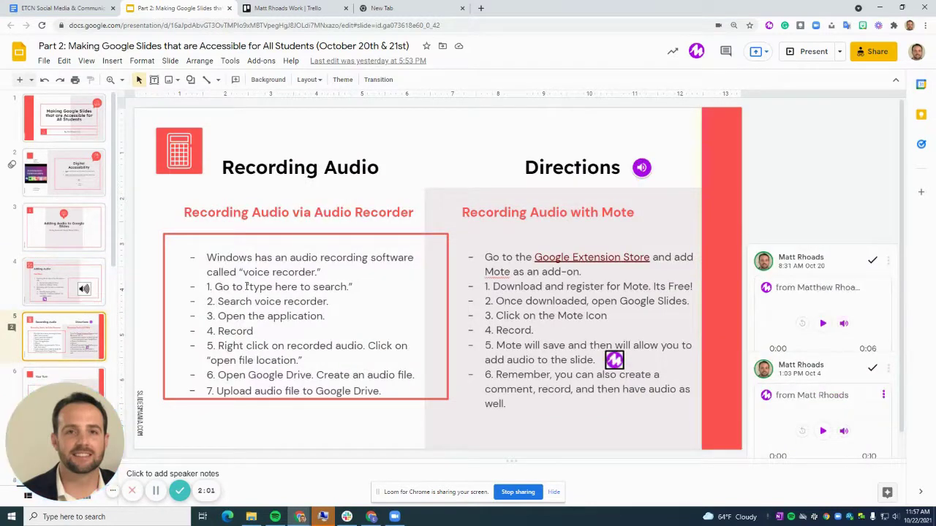
left_click(70, 517)
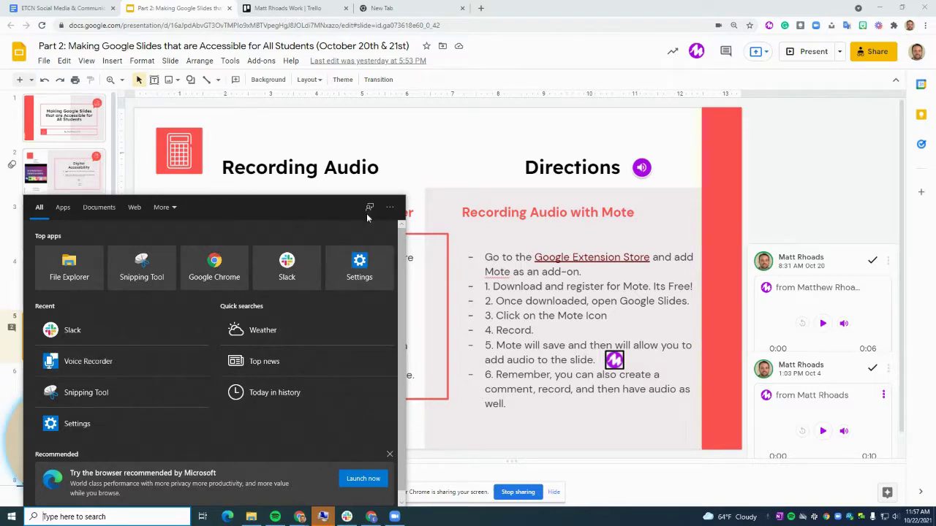
- Dismiss the Windows search panel and select the Recording Audio title box
left_click(408, 168)
left_click(408, 168)
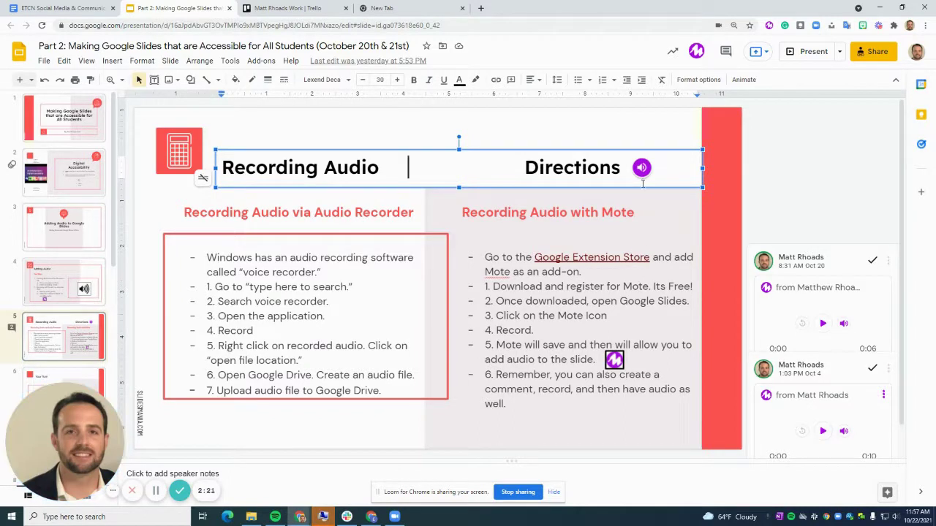
- Select the word 'Directions' in the Recording Audio title
left_click(648, 225)
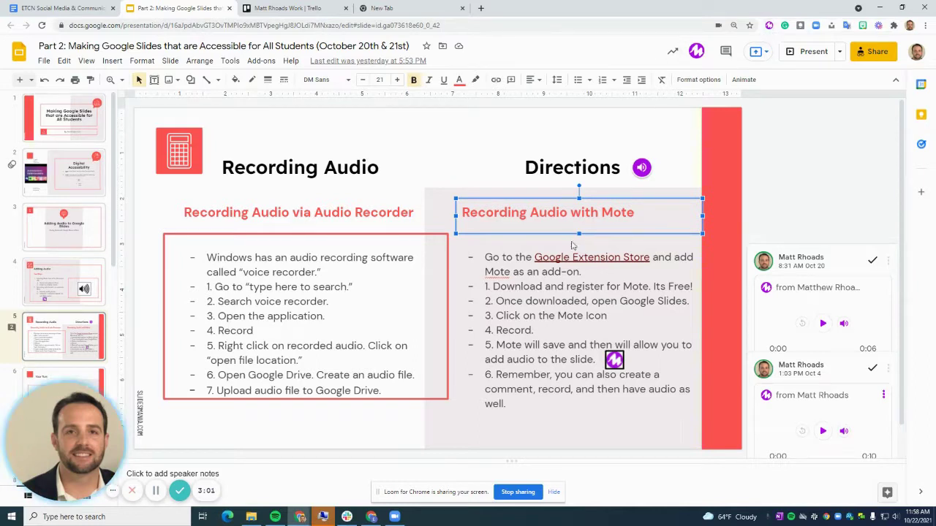
triple_click(578, 168)
double_click(579, 168)
- Comment on 'Directions' with a recorded Mote voice note and post it
right_click(582, 171)
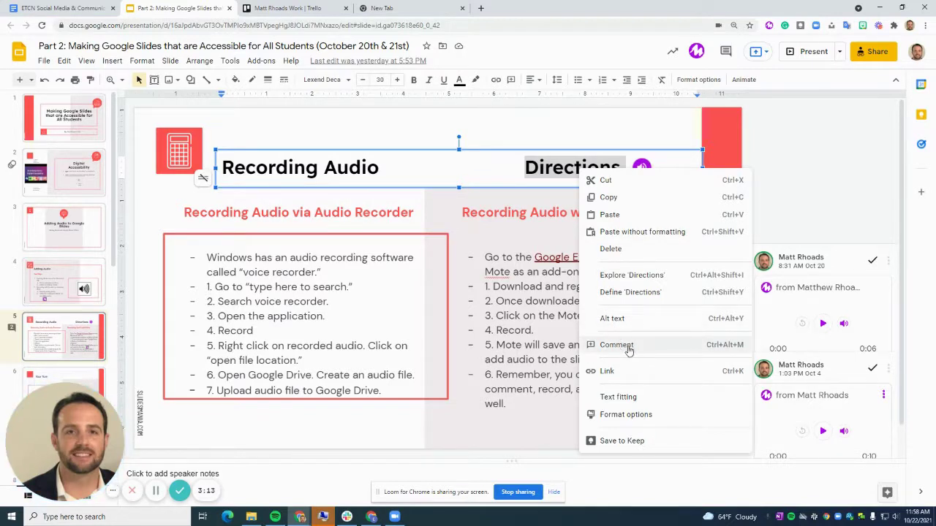
left_click(623, 345)
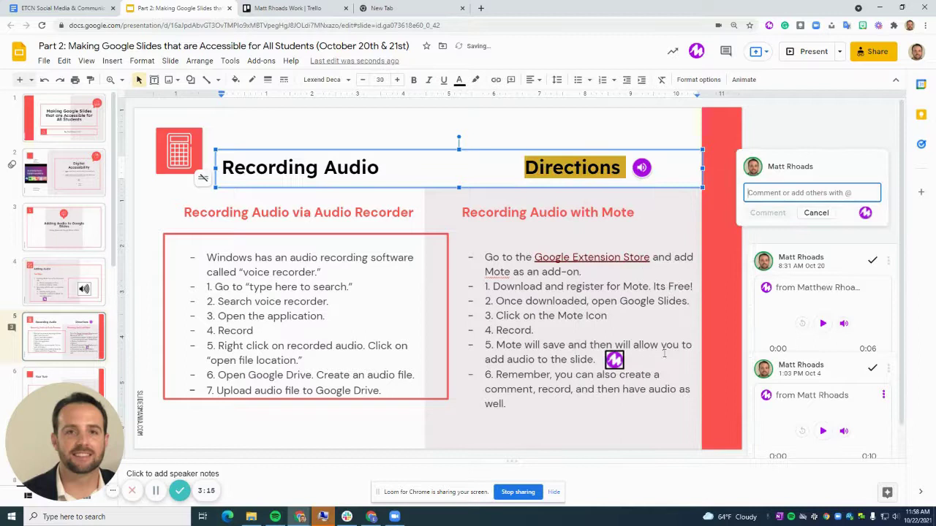
left_click(864, 213)
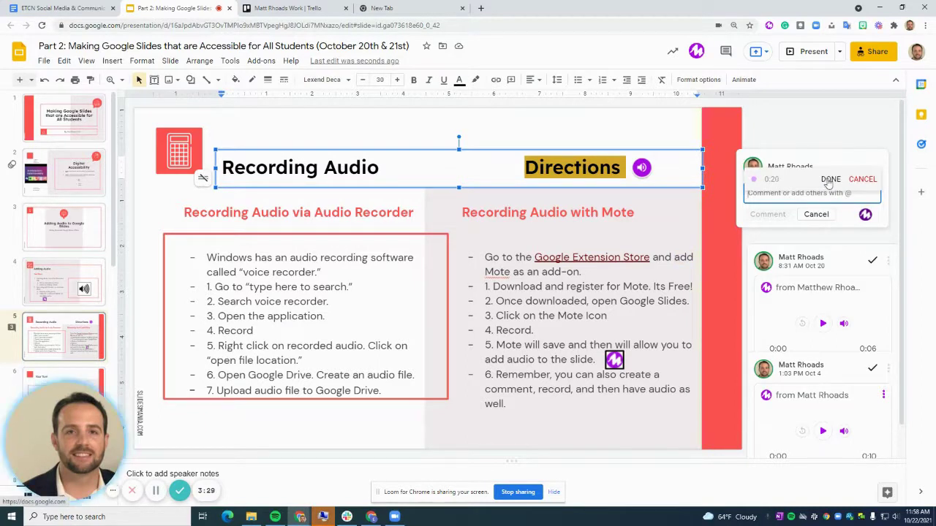
left_click(830, 179)
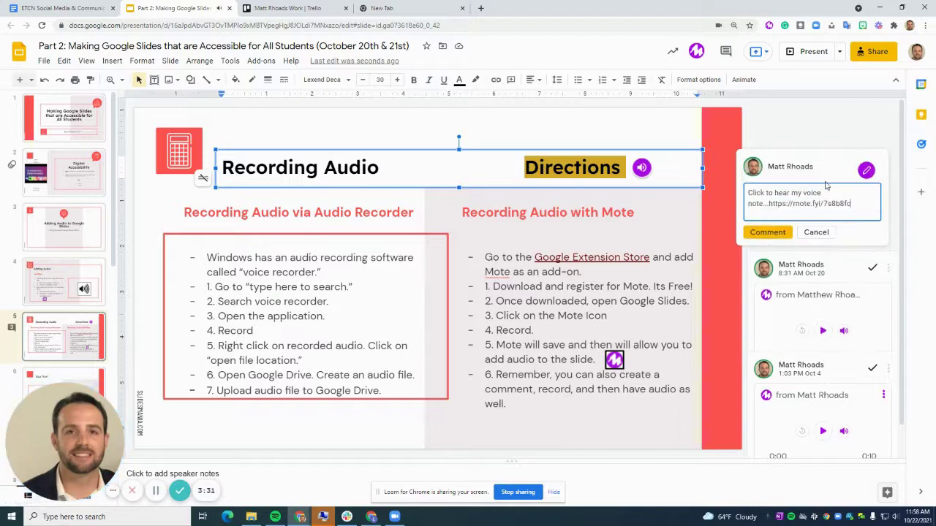
left_click(767, 231)
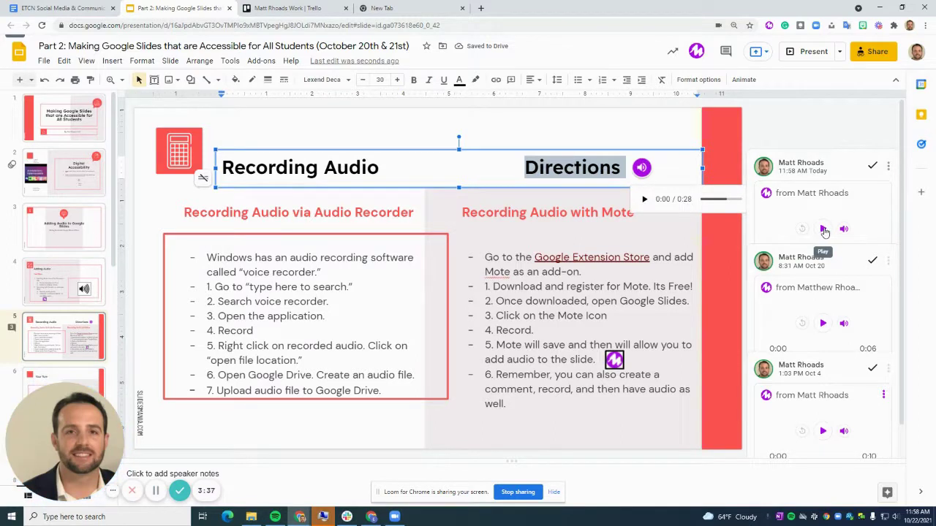
left_click(448, 144)
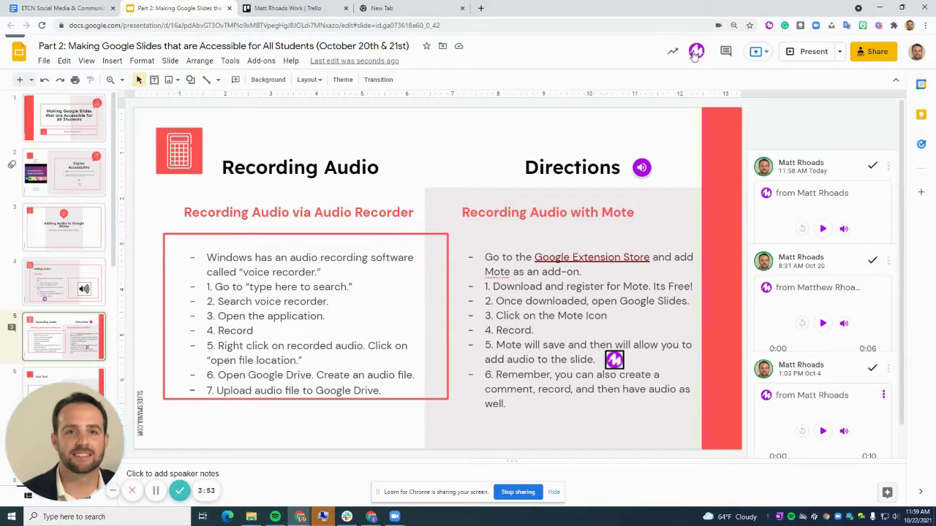
- Record a short Mote voice note and insert it onto slide 5 as an audio clip
left_click(695, 52)
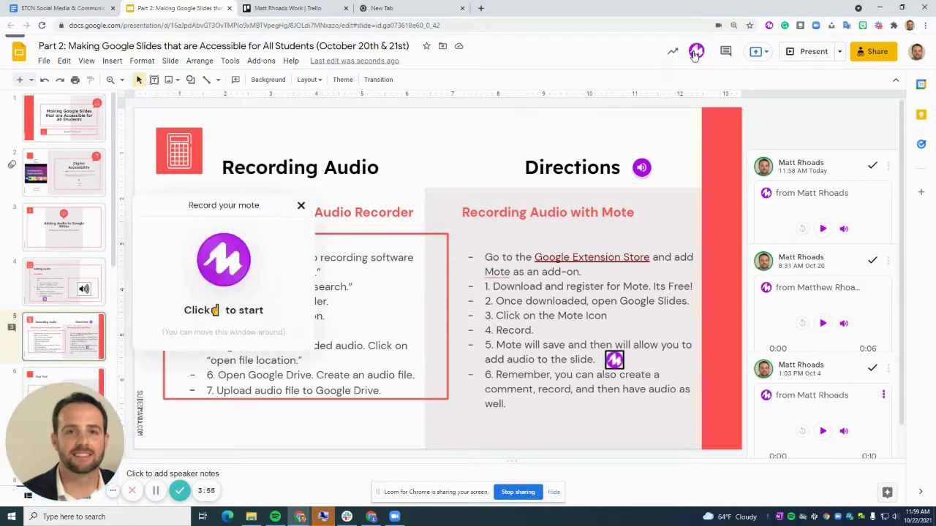
left_click(226, 276)
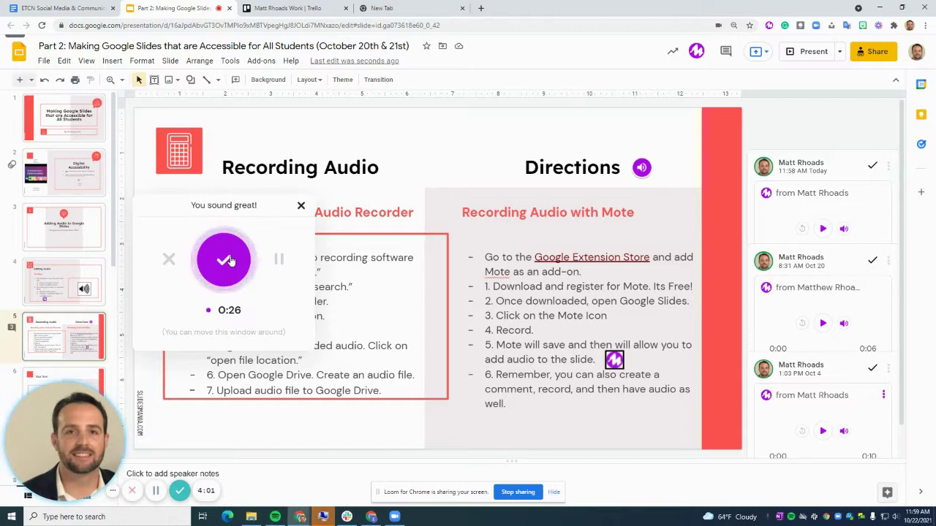
left_click(227, 262)
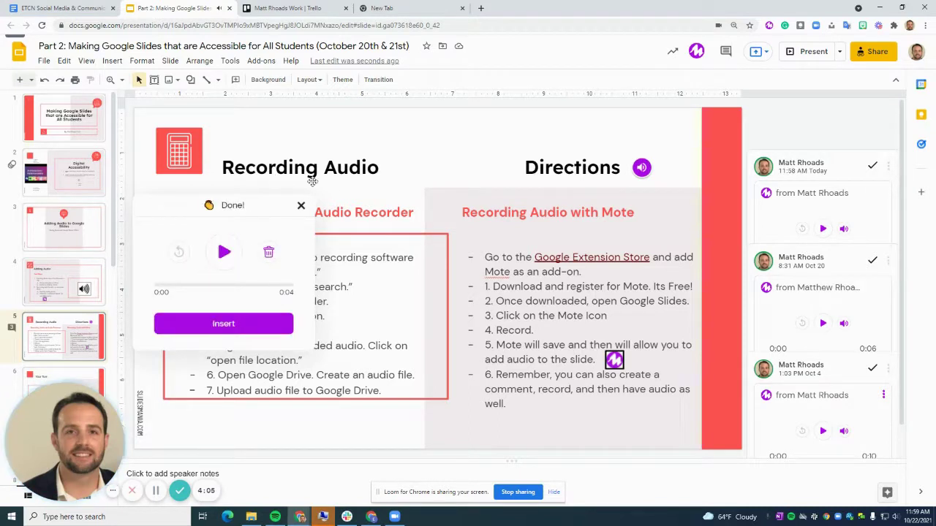
left_click(223, 326)
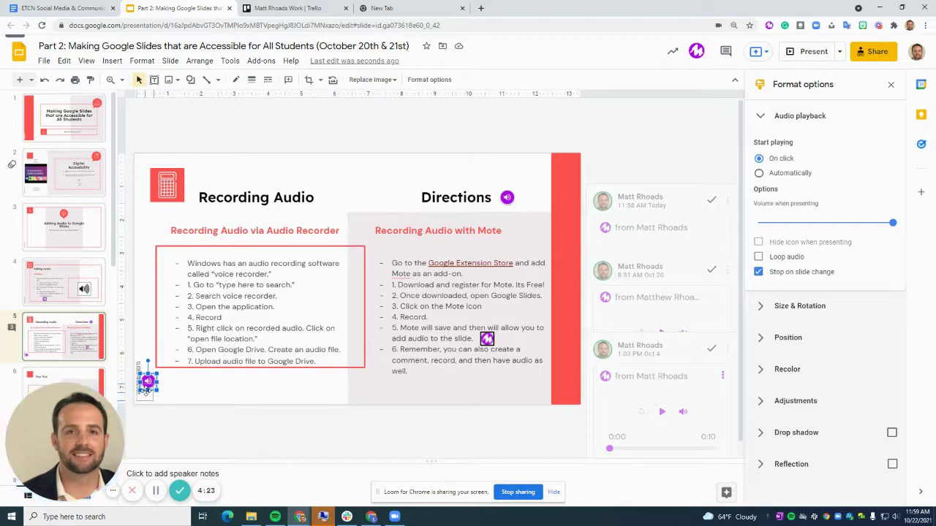
- Move the new clip up by the title, play the Directions clip, and select the Mote text box
left_click_drag(146, 387, 293, 180)
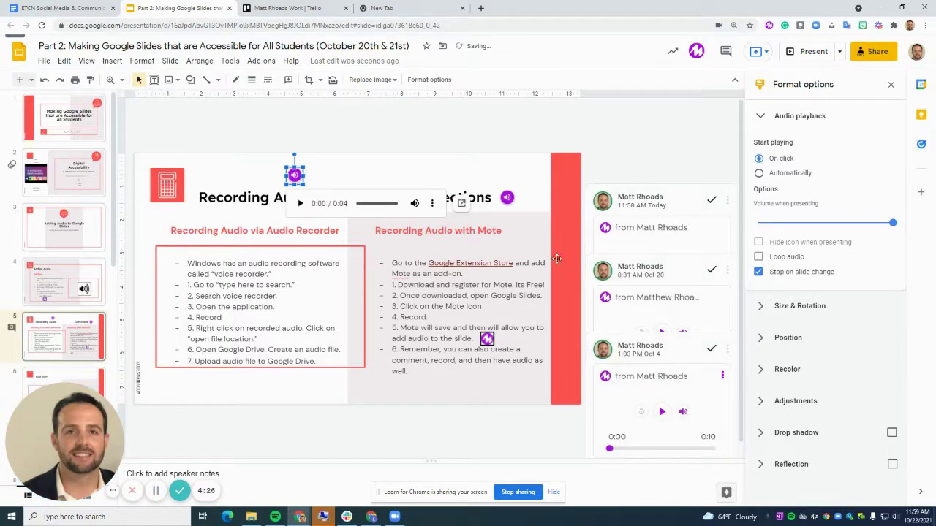
left_click(344, 176)
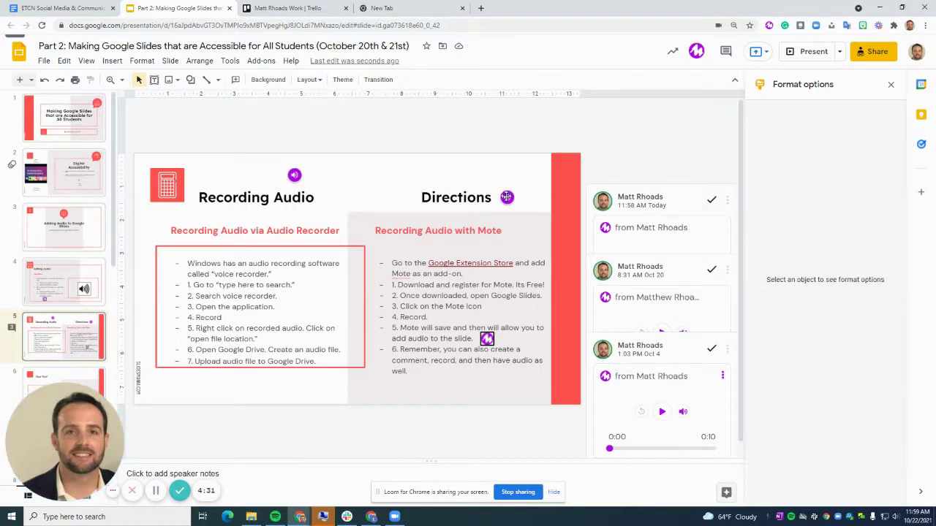
left_click(506, 197)
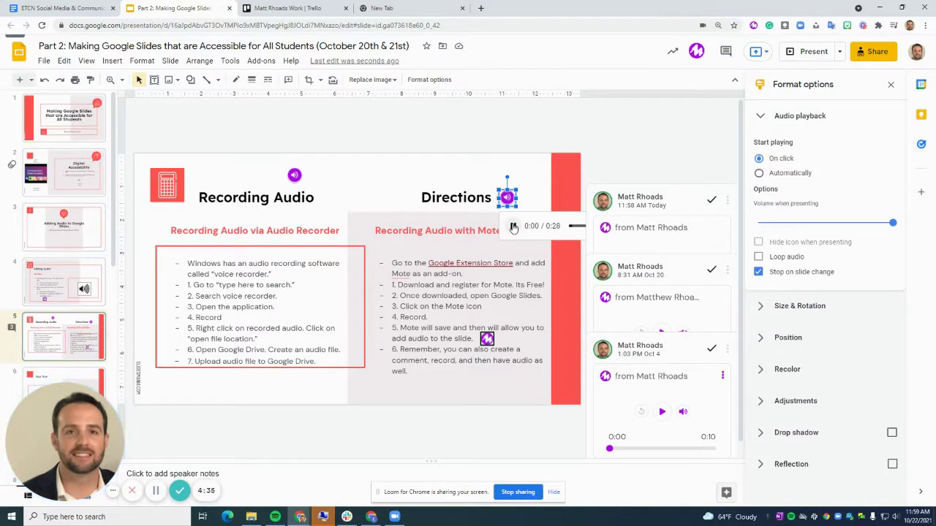
left_click(513, 227)
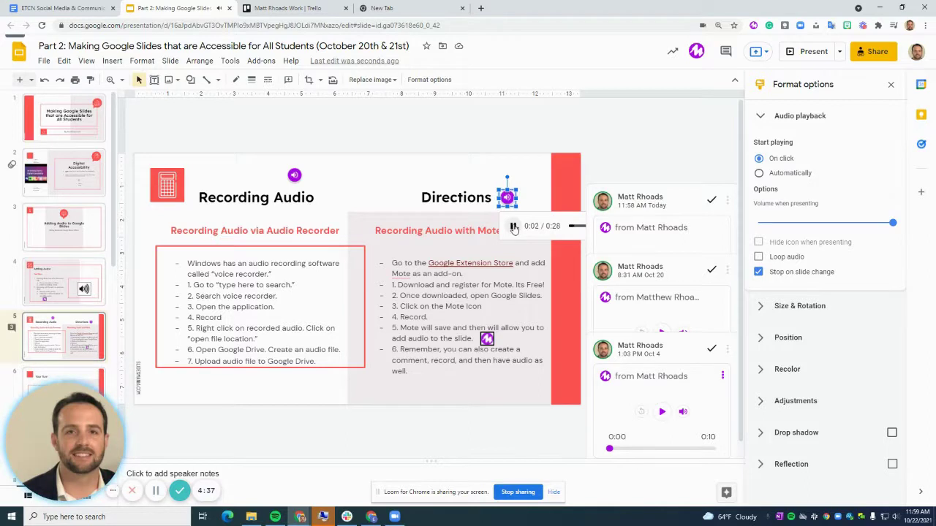
left_click(513, 228)
left_click(403, 206)
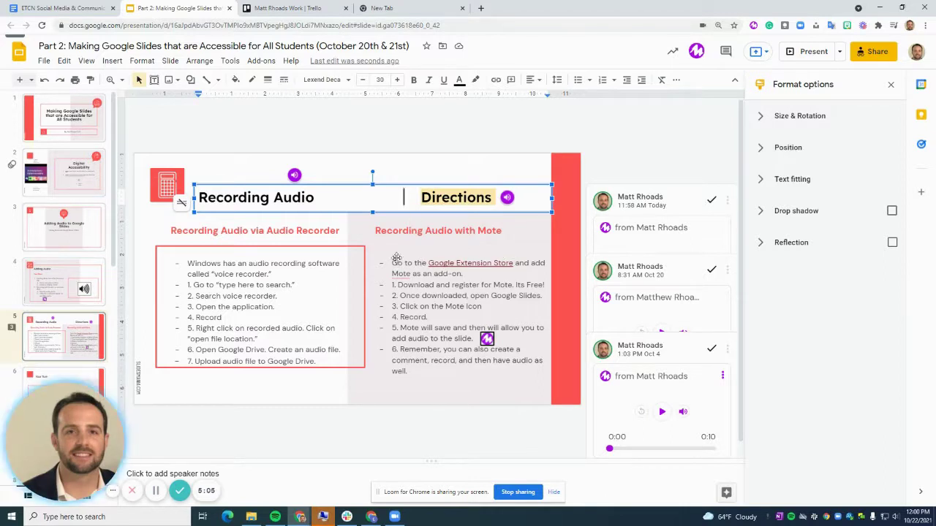
left_click(458, 263)
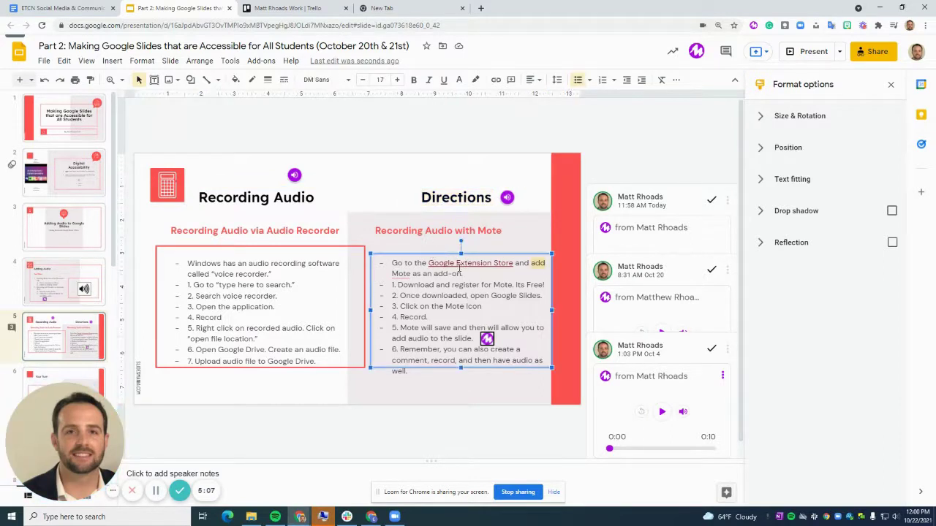
- Follow the Google Extension Store link to the Mote extension's Chrome Web Store page
left_click(455, 264)
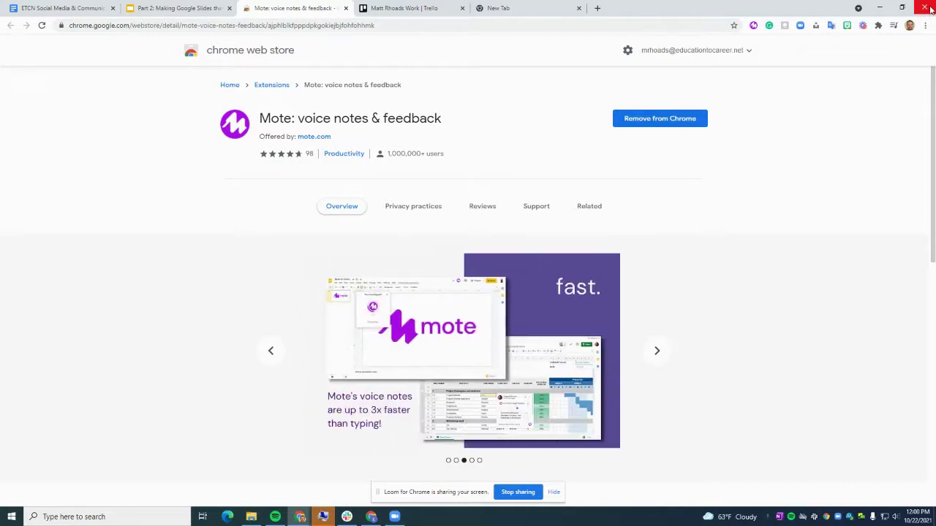
- Return to the presentation and launch Mote from the browser's Extensions menu
left_click(176, 8)
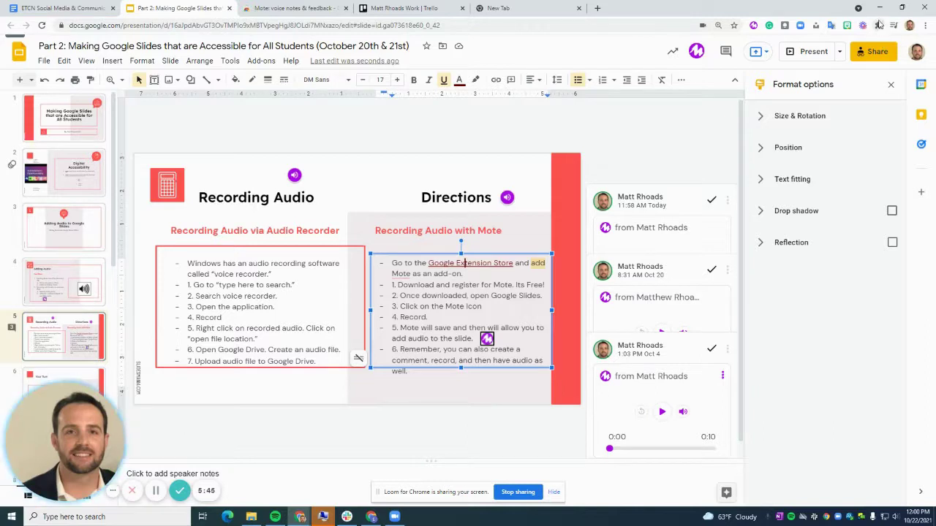
left_click(878, 25)
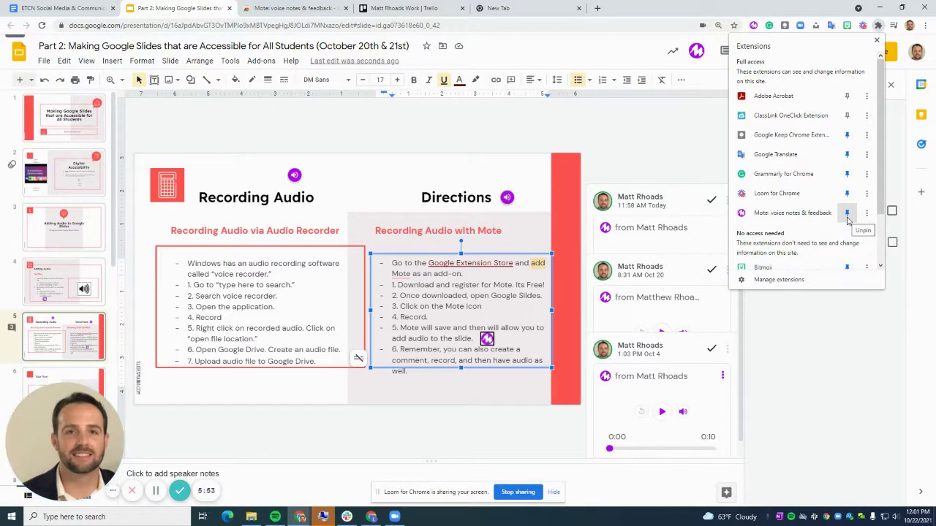
left_click(753, 26)
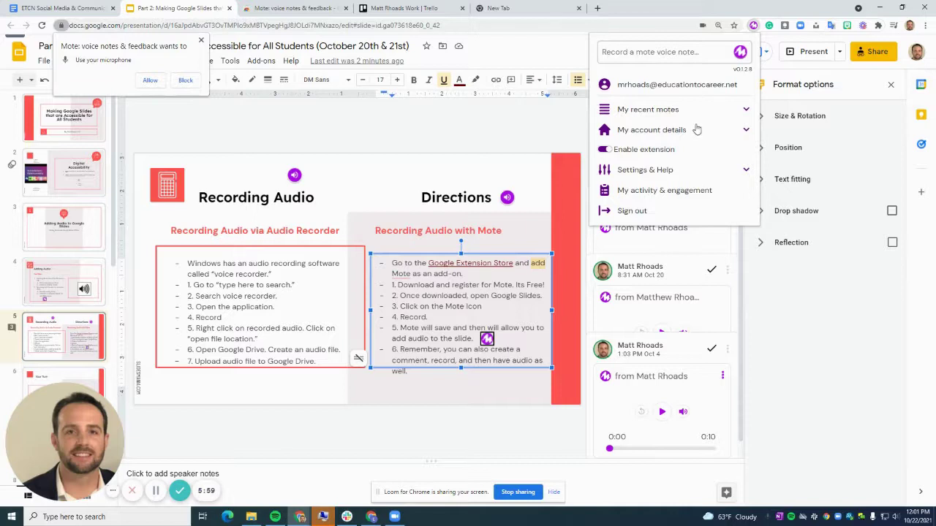
- Reopen the Mote popup and expand My recent motes, showing two 22 Oct recordings
left_click(201, 42)
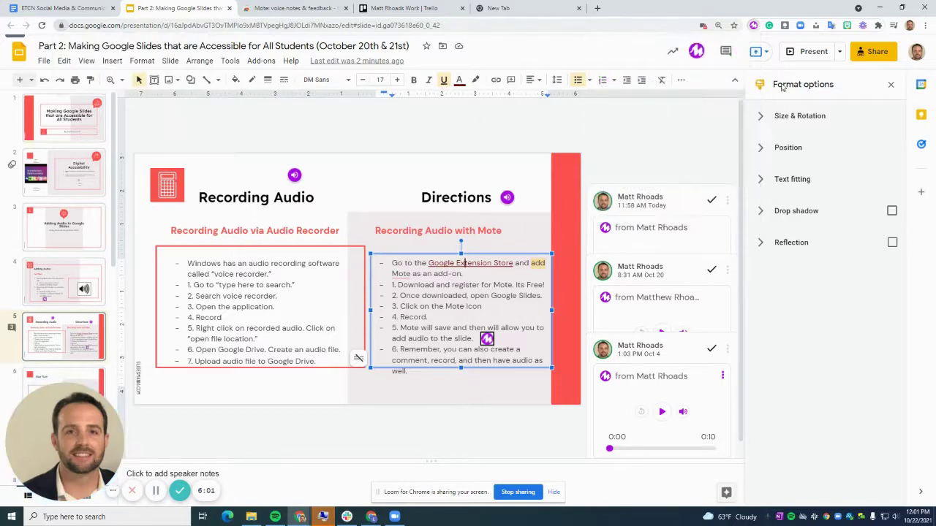
left_click(753, 26)
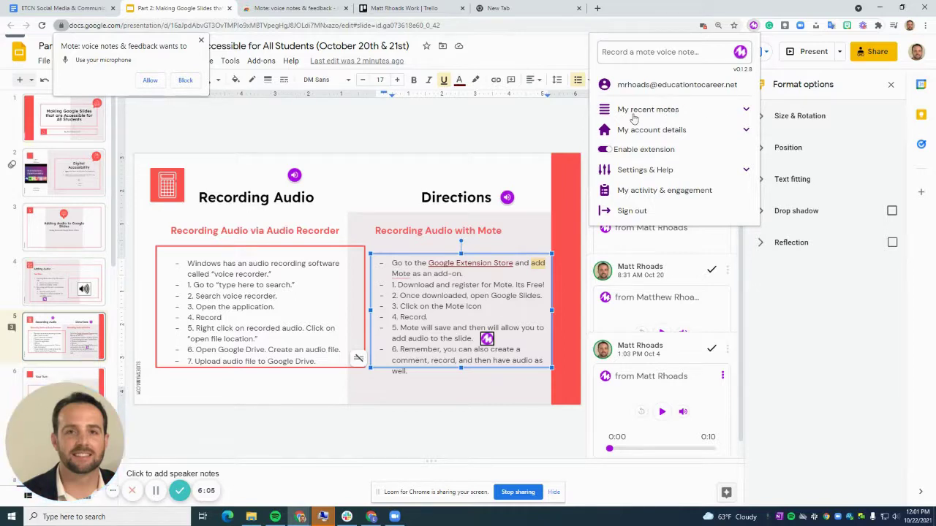
left_click(673, 111)
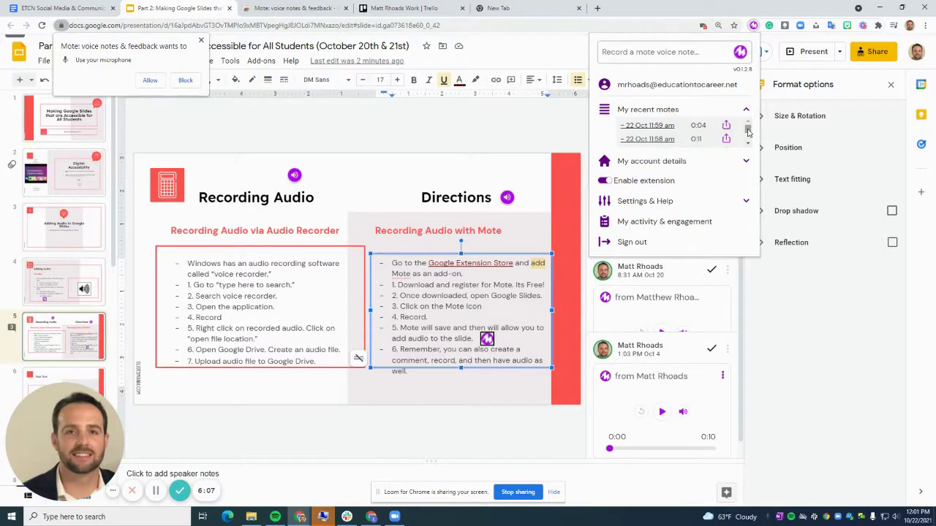
mouse_move(748, 131)
left_mouse_down()
mouse_move(747, 148)
mouse_move(748, 128)
left_mouse_up()
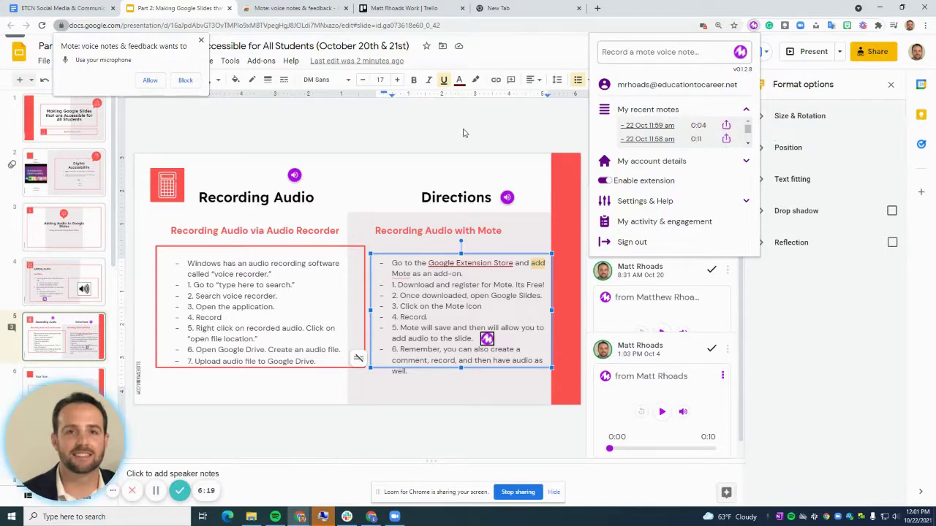
- Close the Mote popup and scroll the filmstrip down toward slide 6
left_click(515, 136)
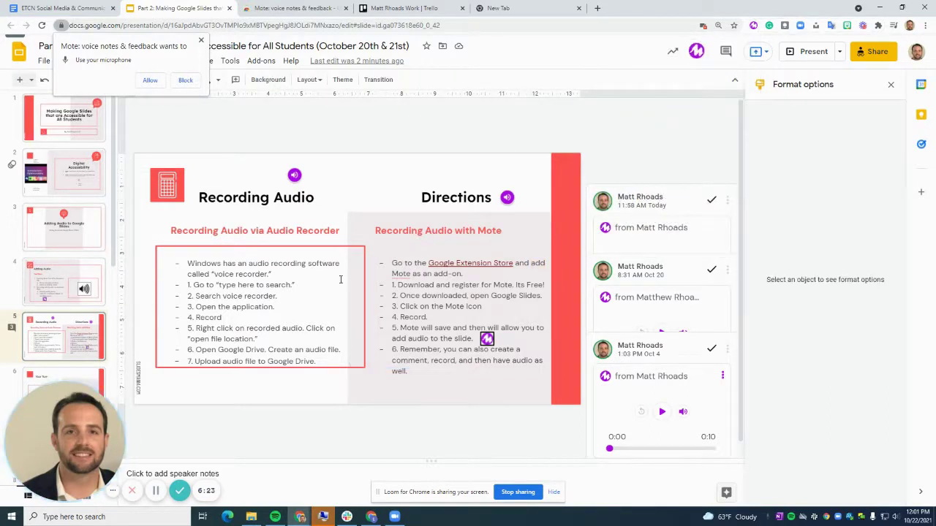
scroll(116, 257, "down", 1)
scroll(117, 257, "down", 3)
- Open the Your Turn slide, dismiss the microphone permission request and close the Format options panel
left_click(54, 285)
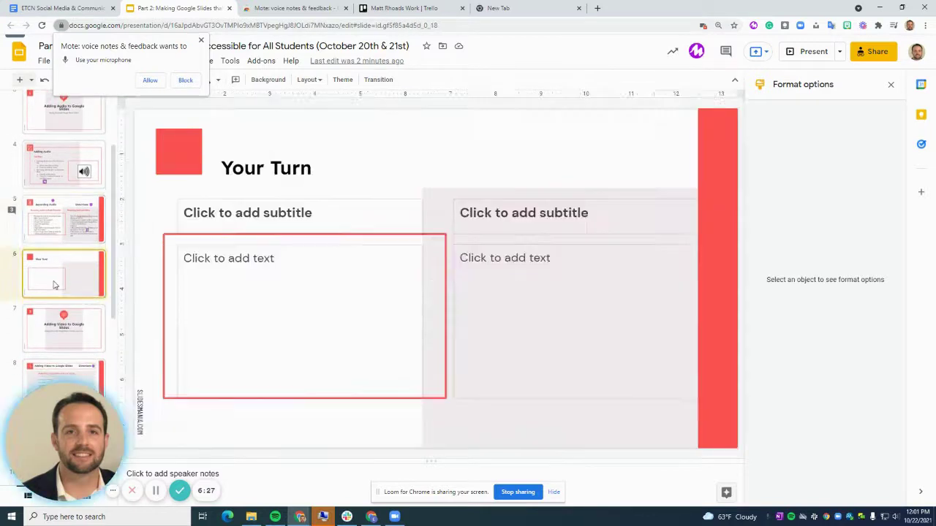
left_click(282, 166)
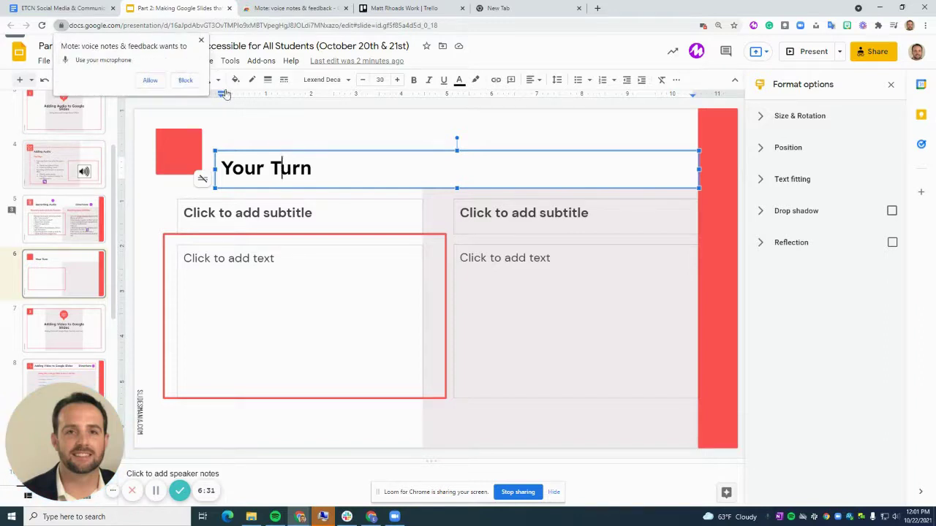
left_click(202, 41)
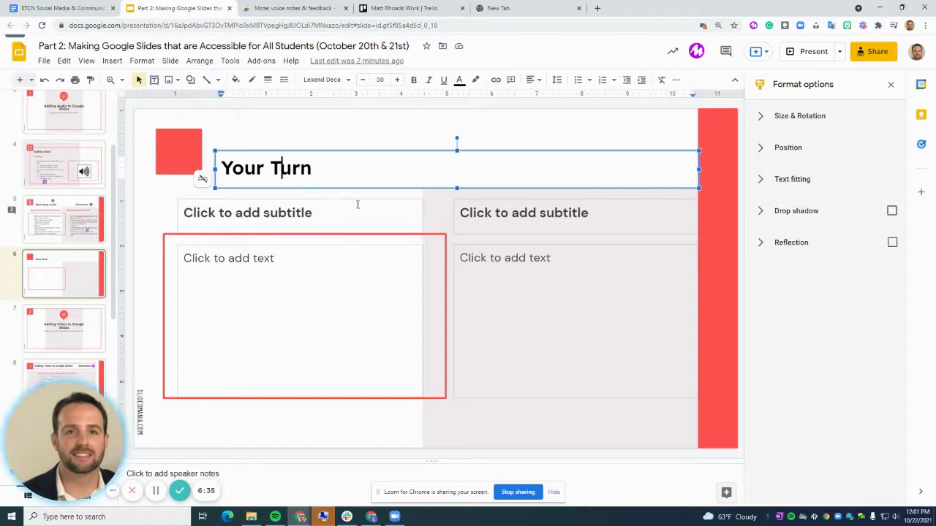
left_click(889, 86)
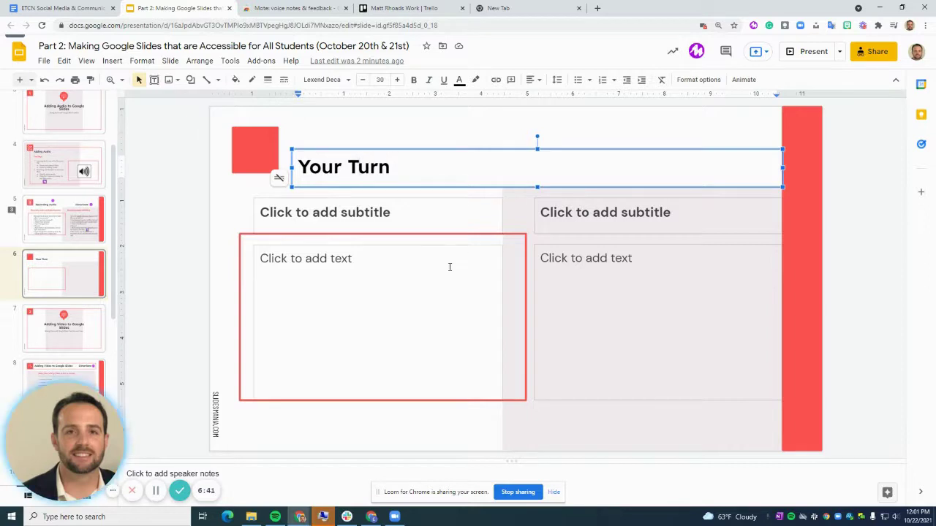
- Start a comment on the selected Your Turn title, then scroll the filmstrip toward slide 7
triple_click(324, 168)
right_click(350, 172)
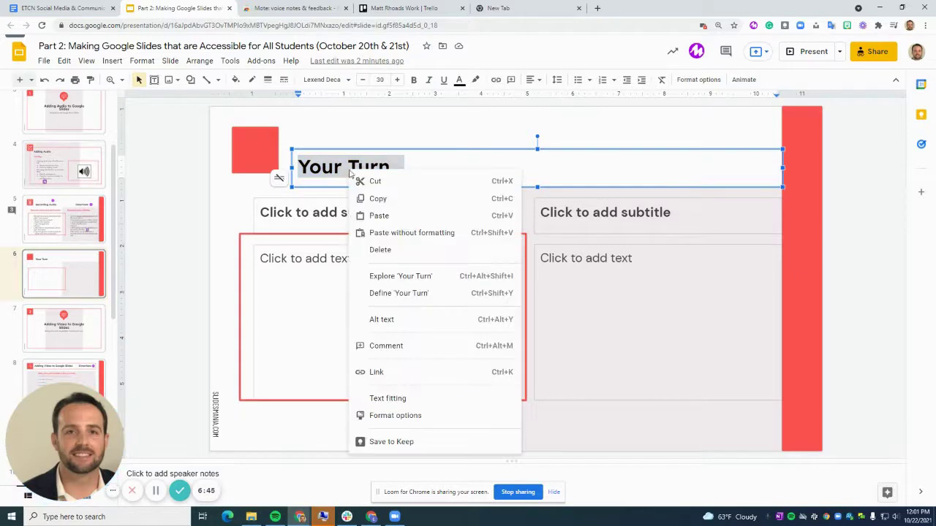
left_click(377, 346)
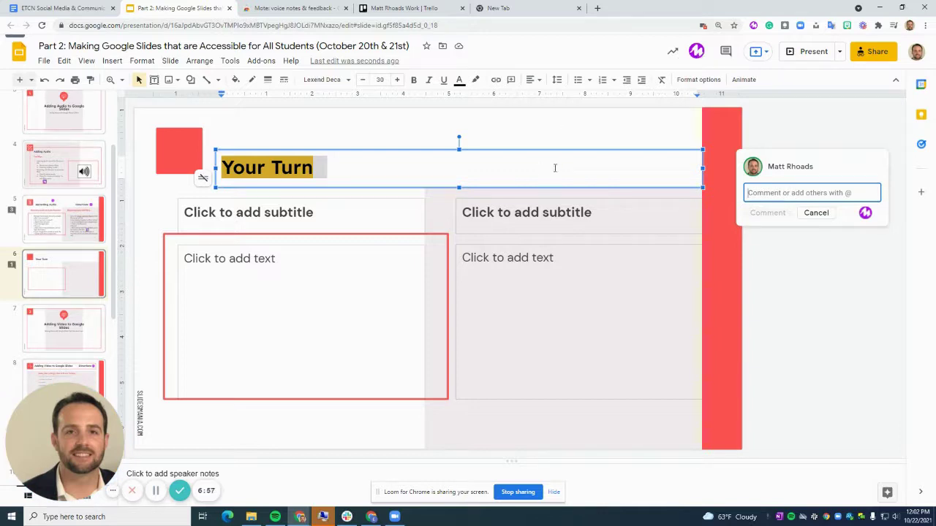
scroll(43, 278, "down", 1)
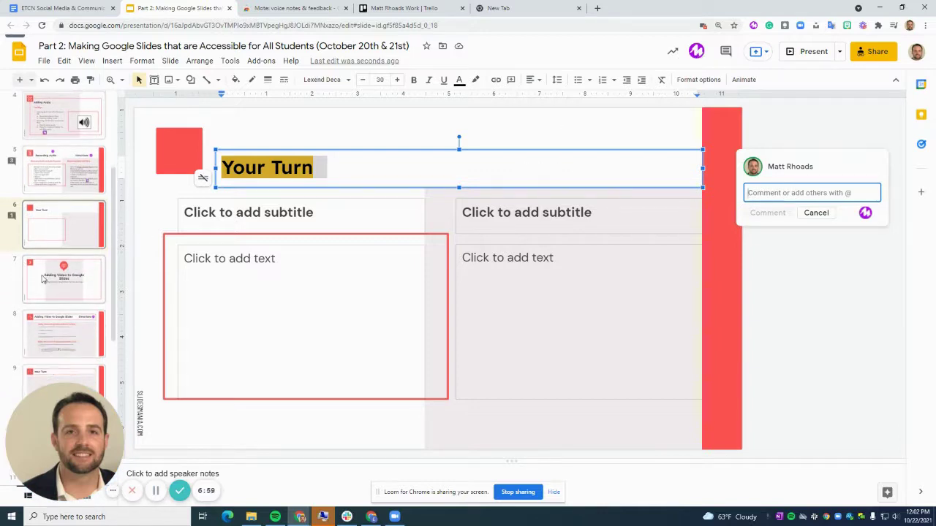
- Go to the video directions slide and try inserting a Google Drive video, then cancel
left_click(57, 285)
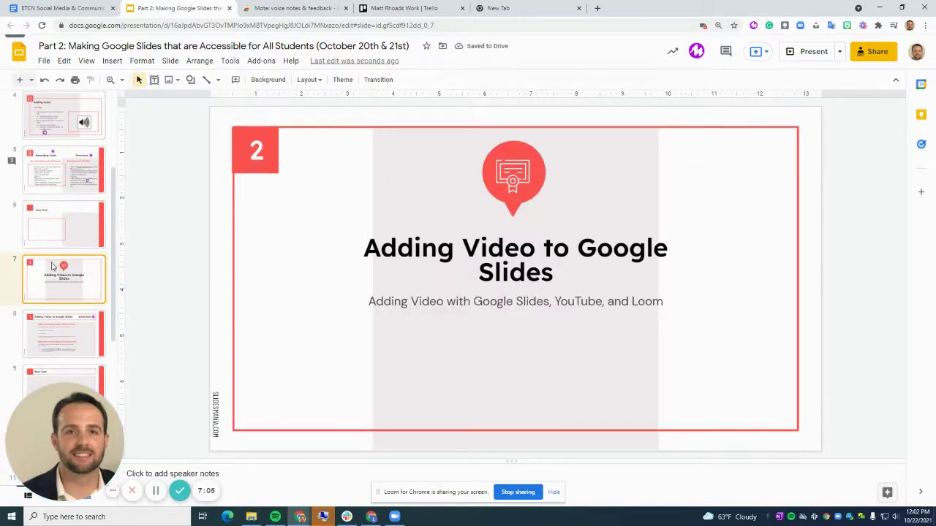
left_click(46, 339)
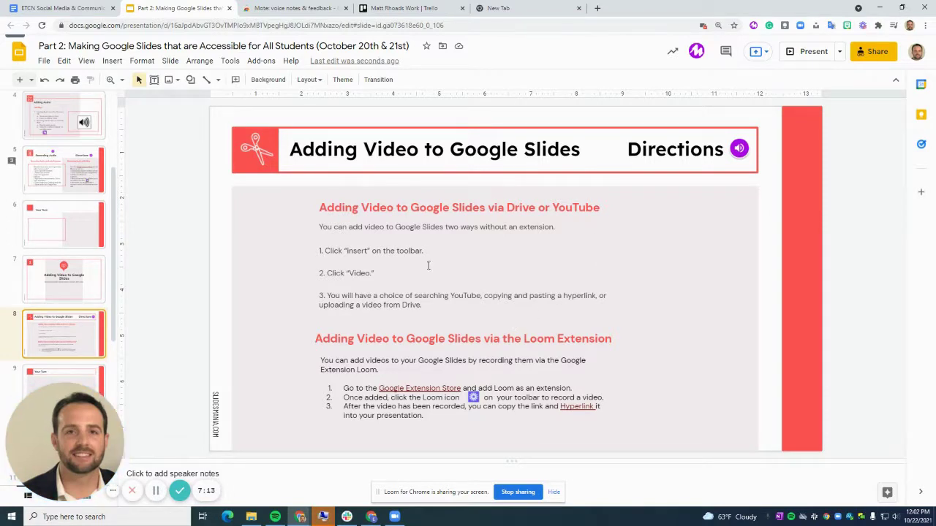
left_click(112, 61)
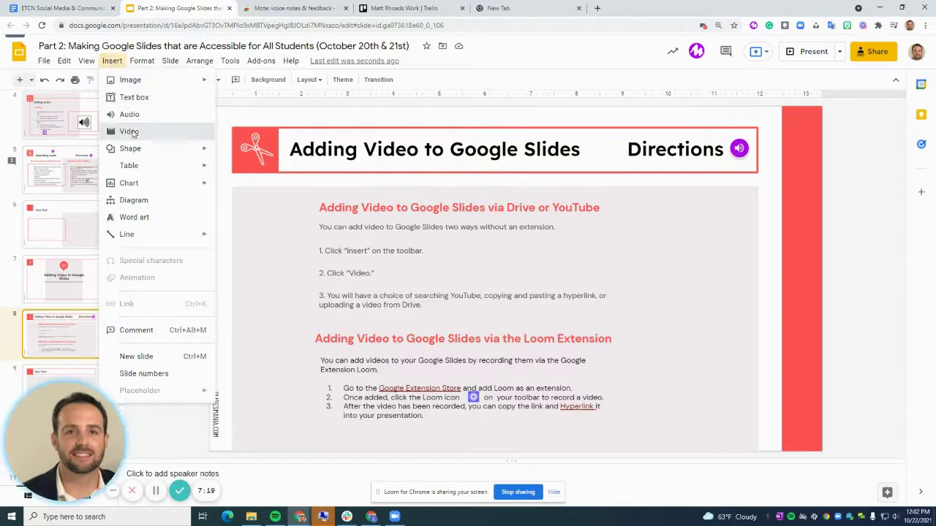
left_click(129, 132)
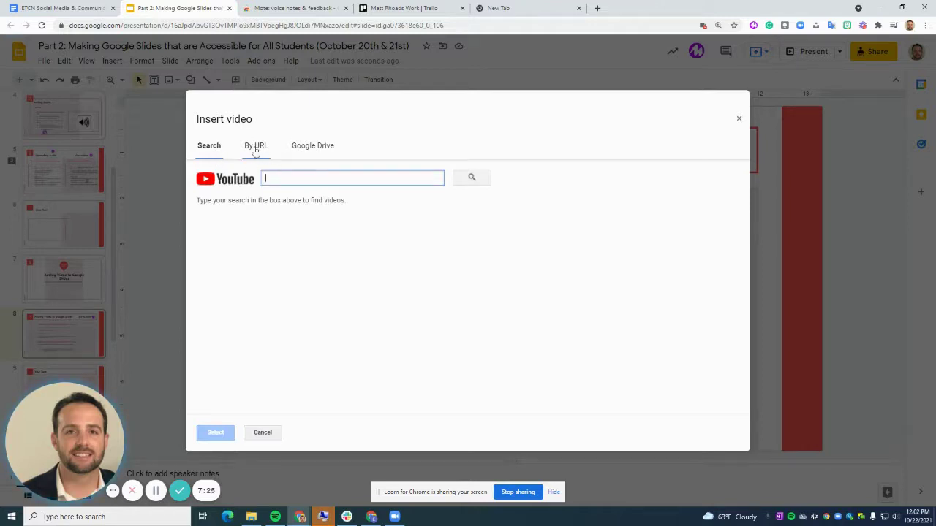
left_click(306, 147)
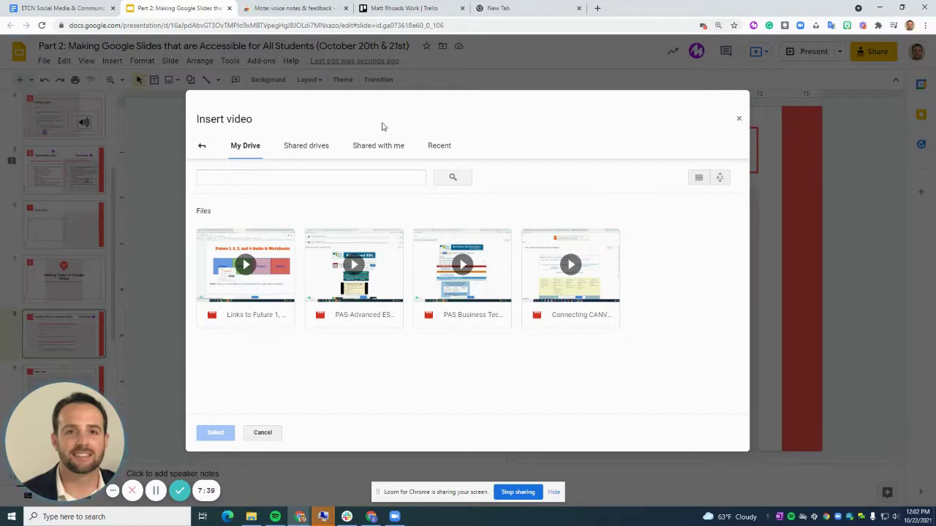
left_click(739, 122)
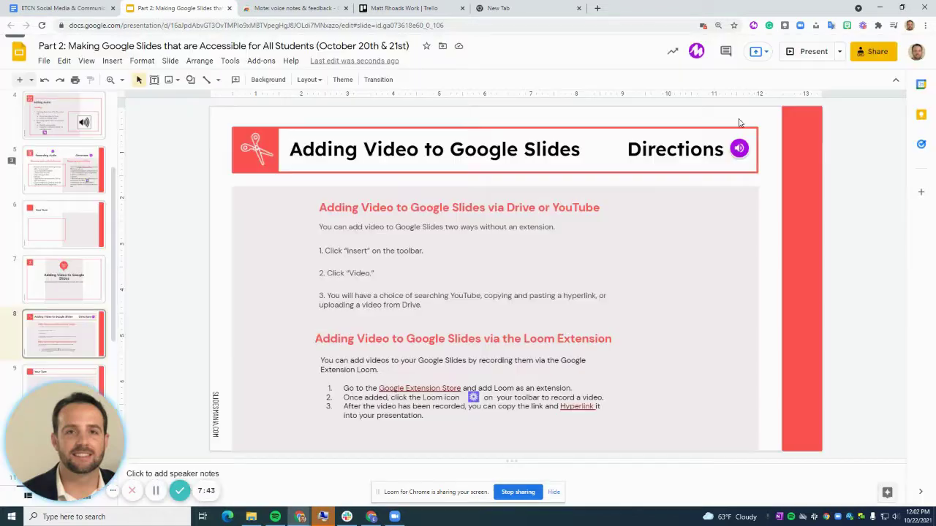
- Search YouTube for 'basketball' in the Insert video dialog and pick the first result
left_click(111, 61)
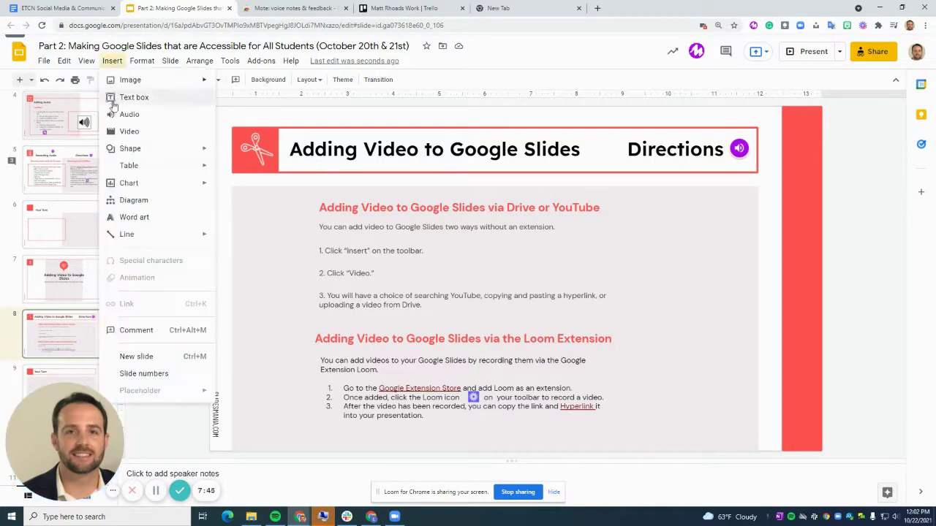
left_click(128, 132)
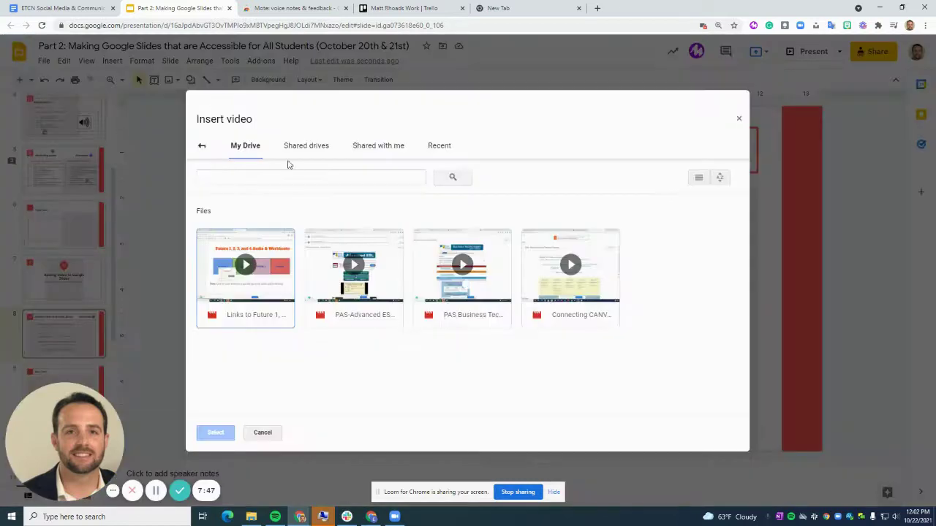
left_click(201, 147)
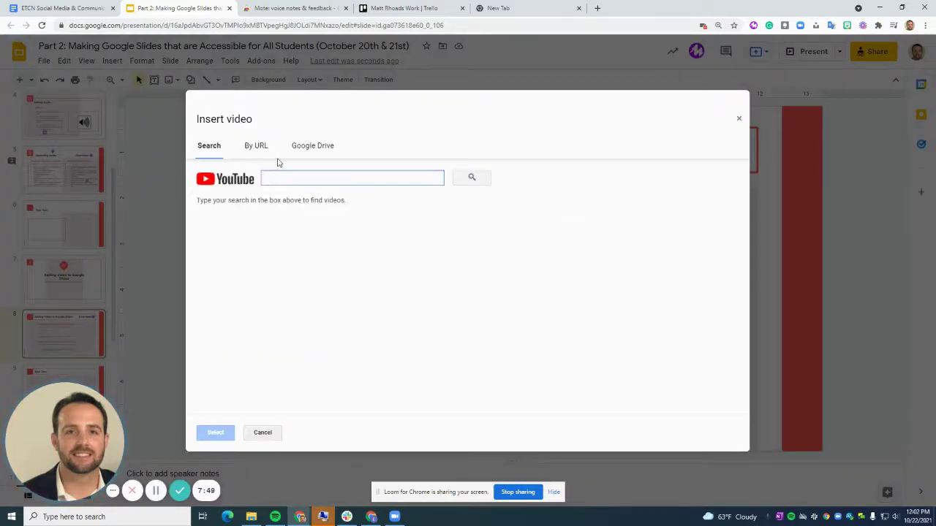
type("ba")
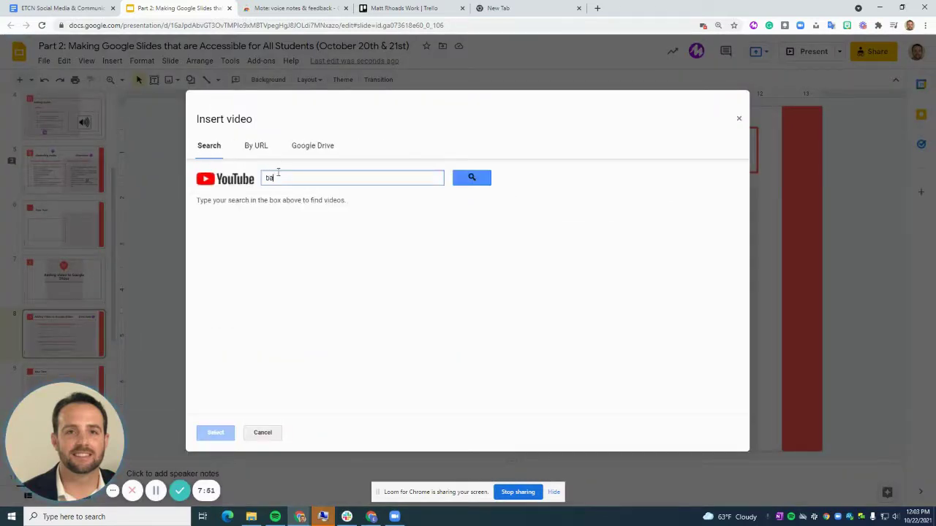
type("sketball")
key("Return")
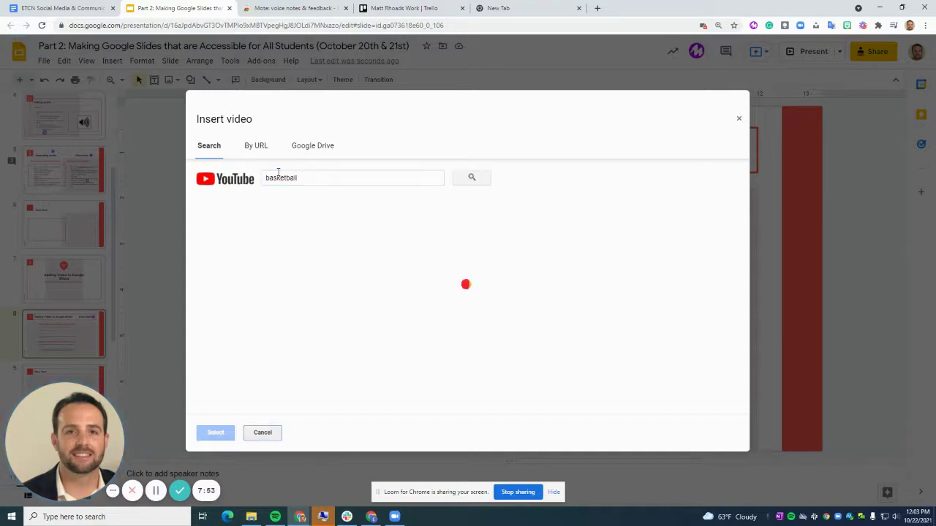
left_click(283, 234)
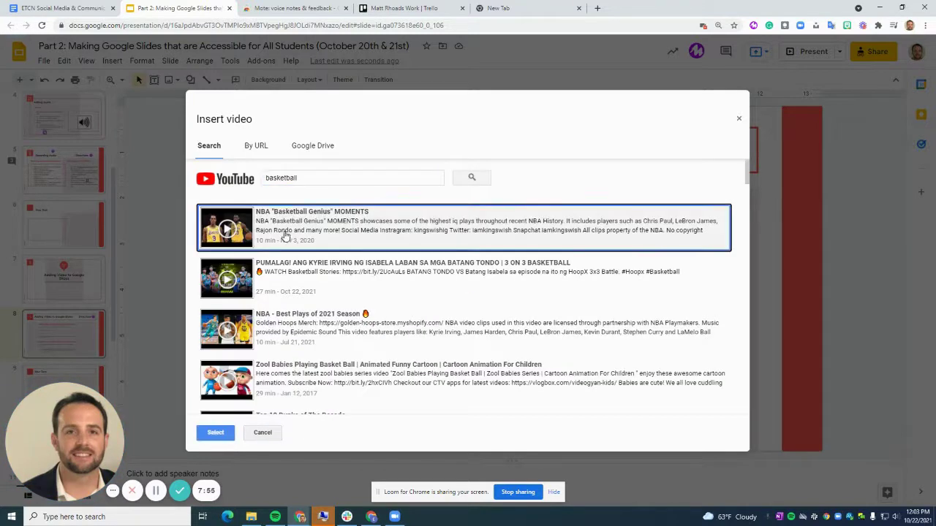
- Insert the NBA basketball video and set it to play from 05:00 to 08:00
left_click(217, 433)
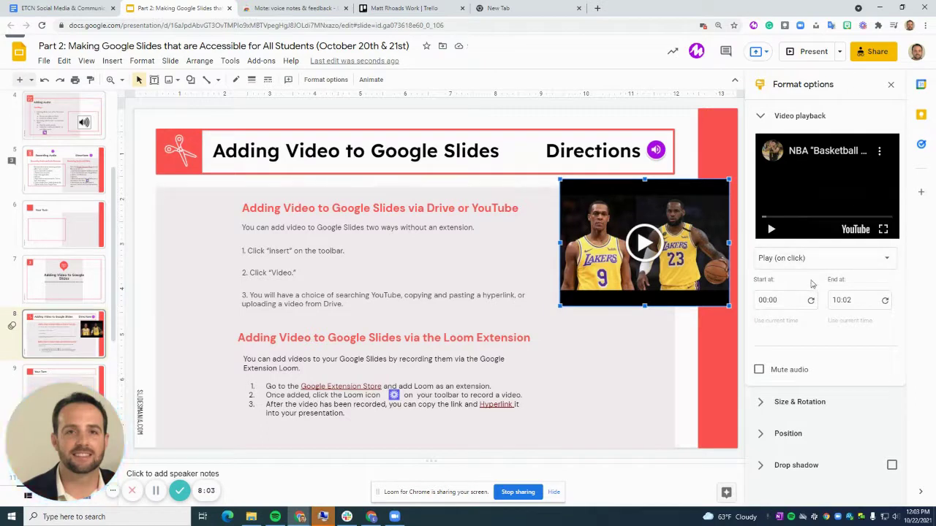
left_click(779, 299)
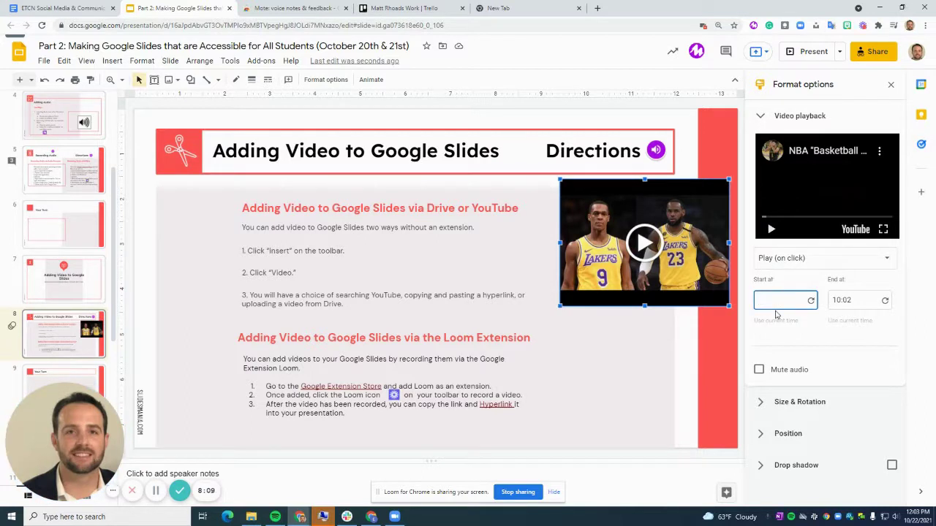
type("05:00")
double_click(865, 302)
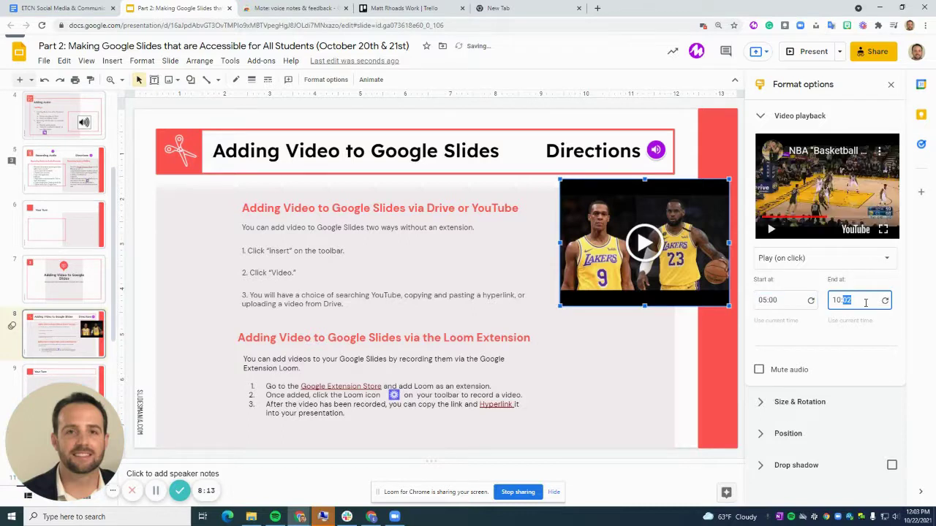
type("8:00")
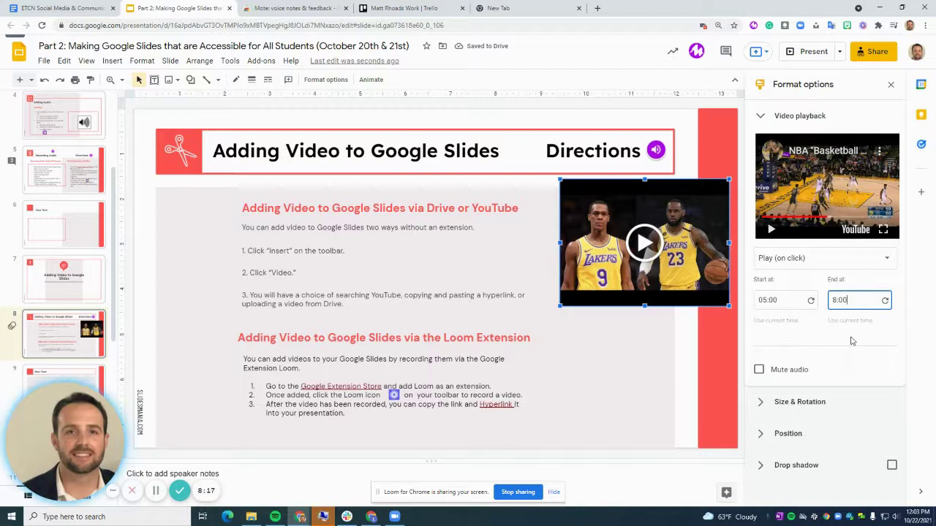
left_click(853, 341)
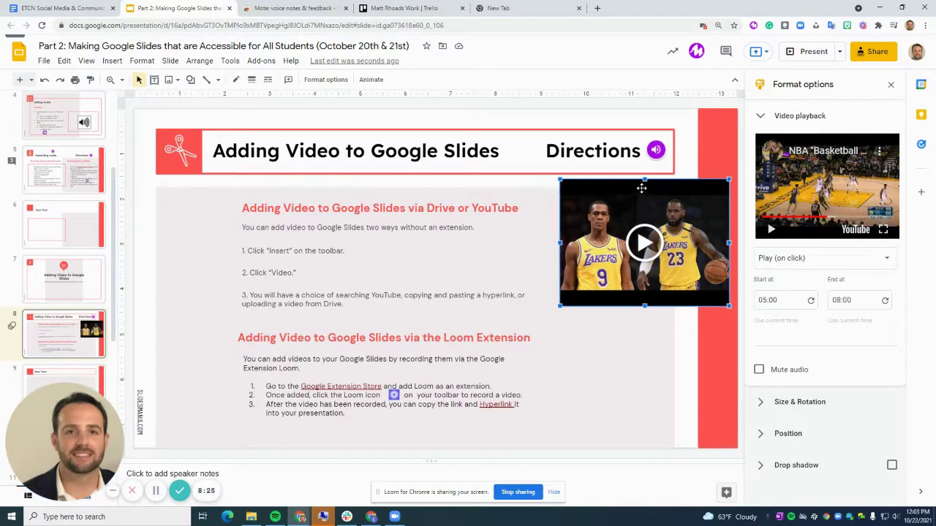
- Delete the basketball video, then follow the Google Extension Store link to Loom for Chrome
key("Delete")
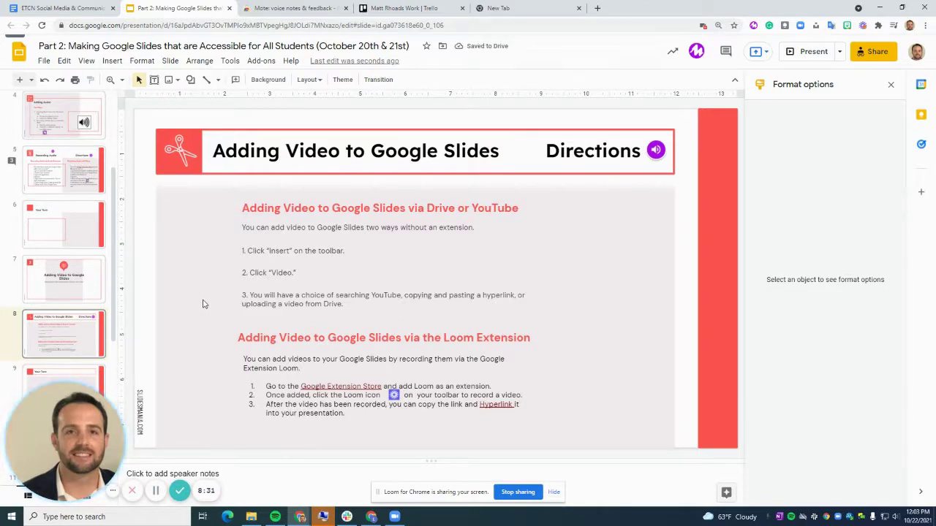
left_click(112, 61)
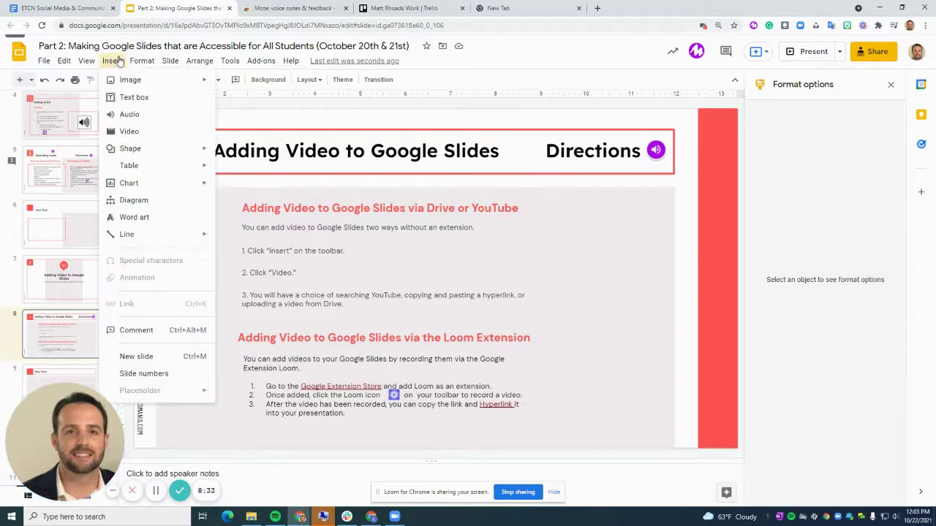
left_click(566, 298)
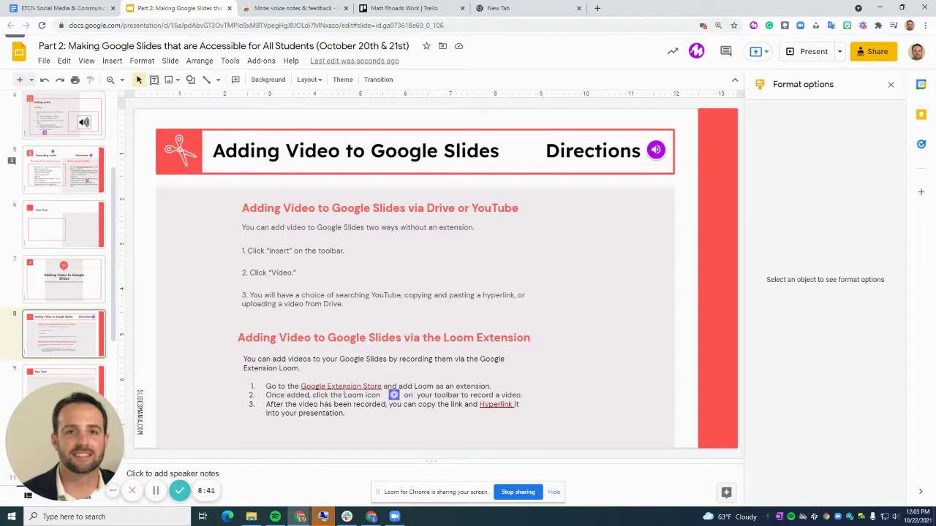
left_click(340, 388)
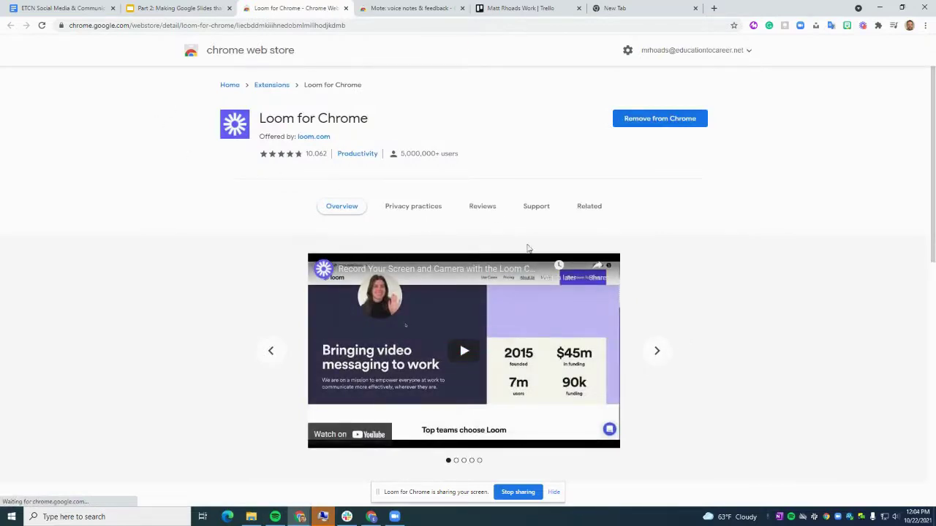
left_click(880, 27)
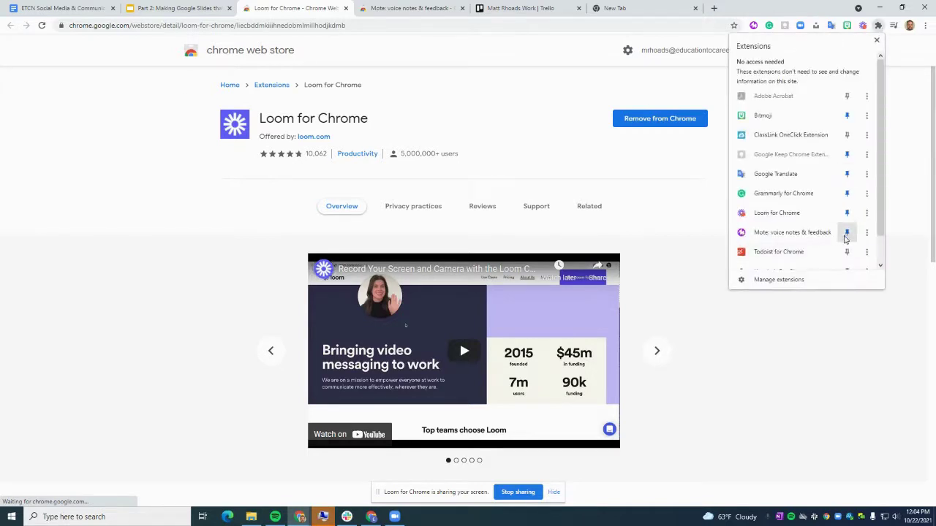
left_click(185, 8)
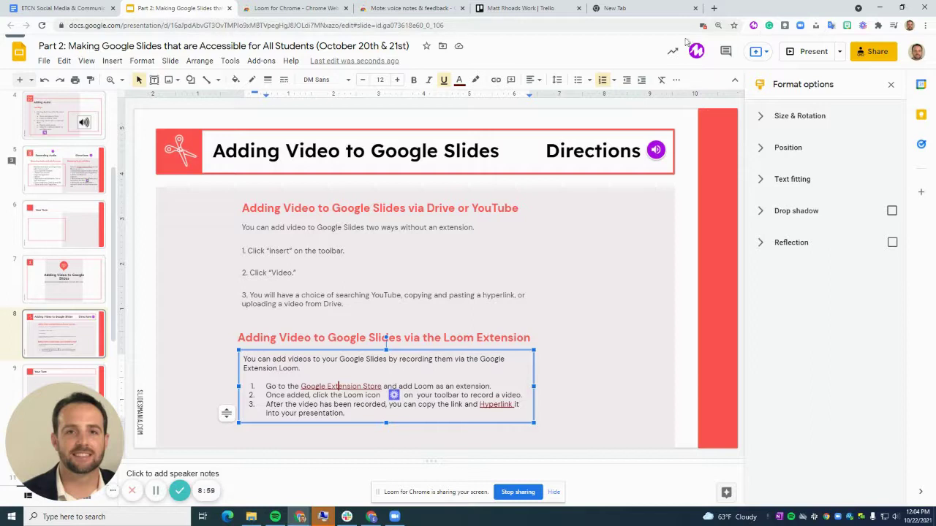
left_click(417, 325)
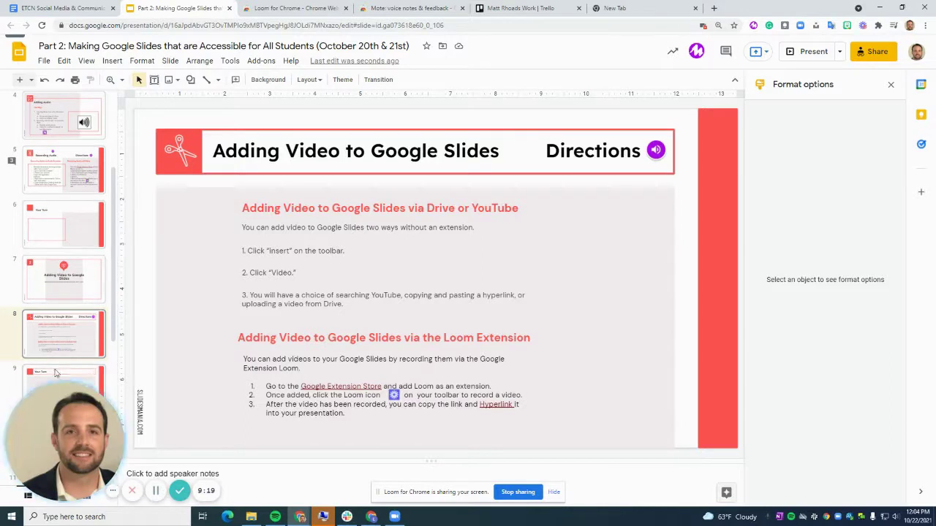
- Go to loom.com in the new browser tab
left_click(656, 7)
type("loo")
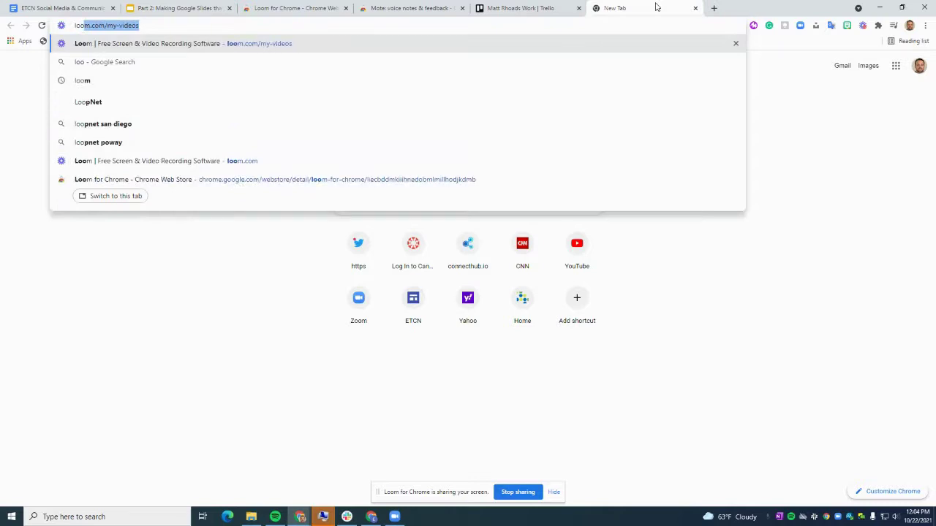
type("m.com")
key("Return")
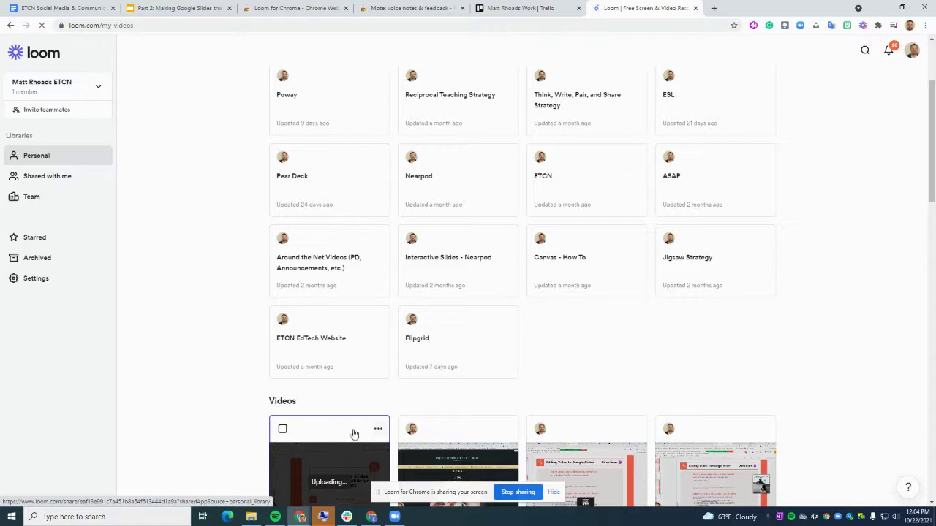
- Open the newest Google Slides walkthrough recording and copy its share link
left_click(378, 429)
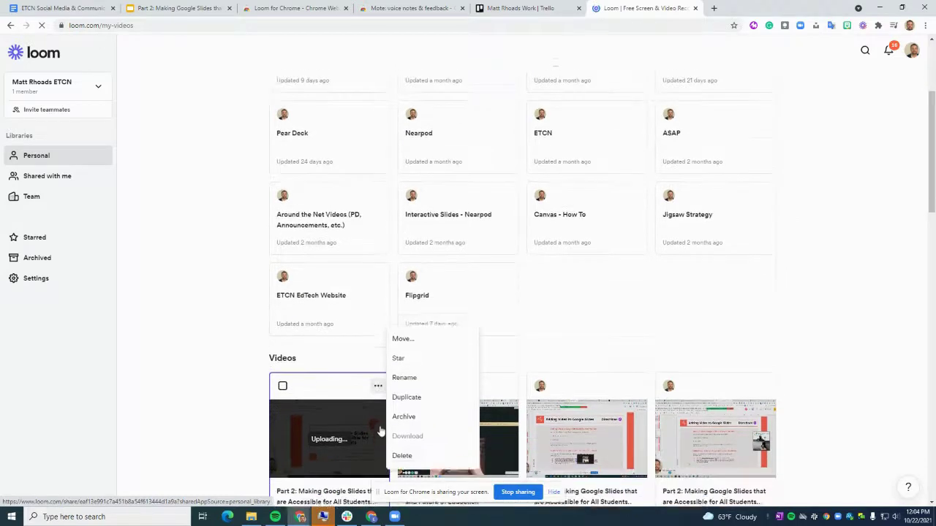
left_click(324, 418)
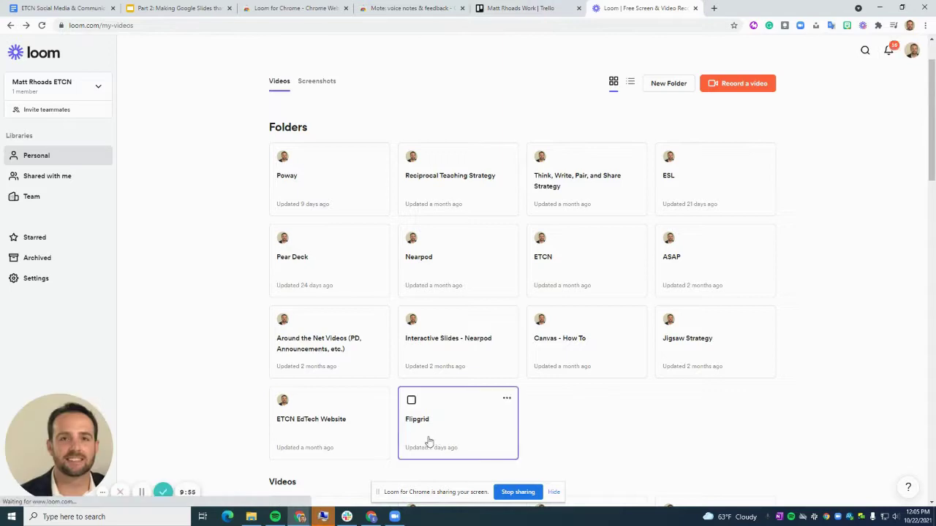
scroll(351, 424, "down", 2)
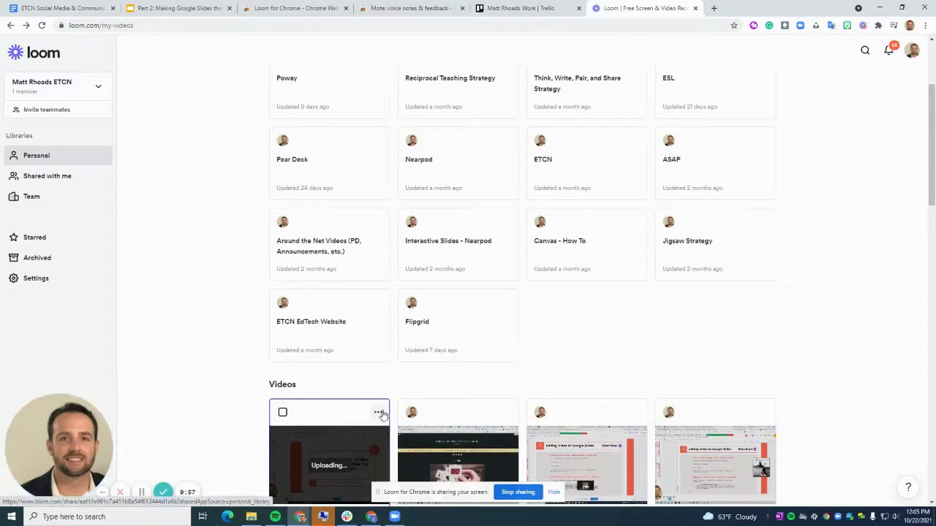
left_click(379, 413)
scroll(384, 412, "down", 2)
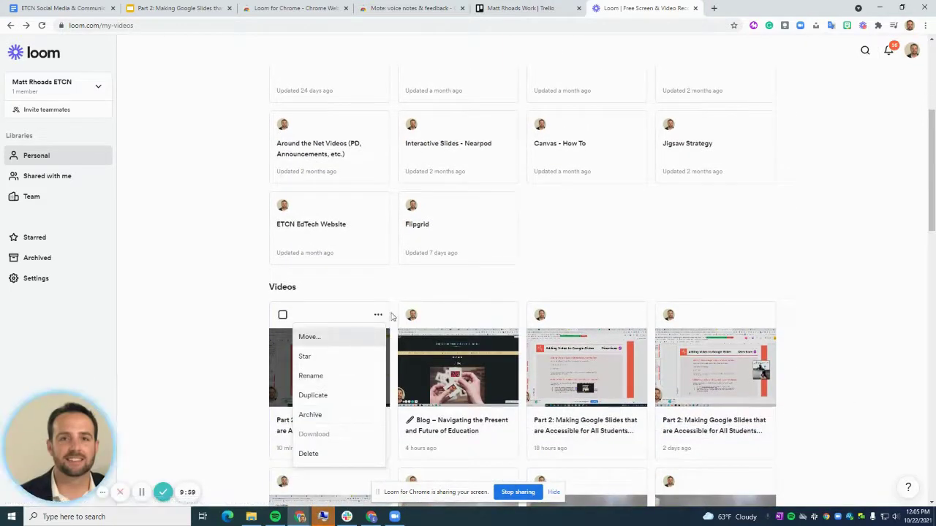
left_click(577, 356)
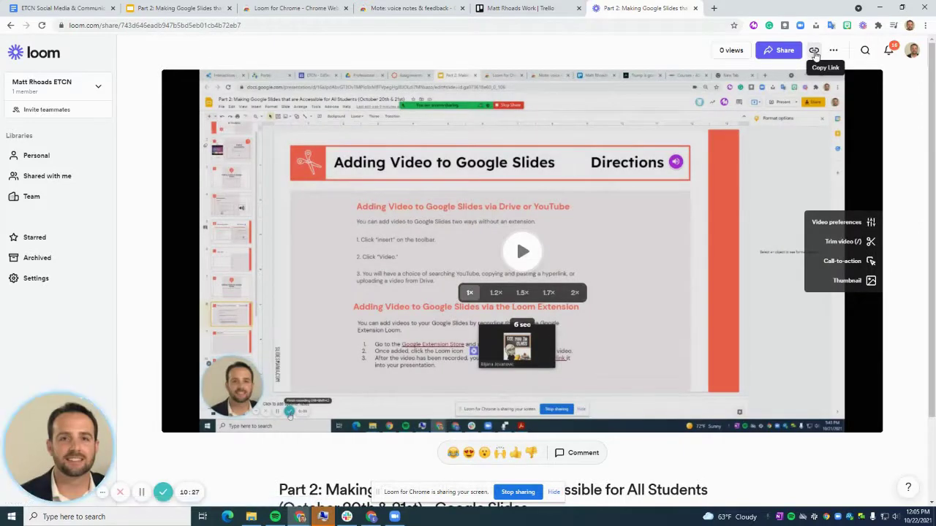
left_click(814, 52)
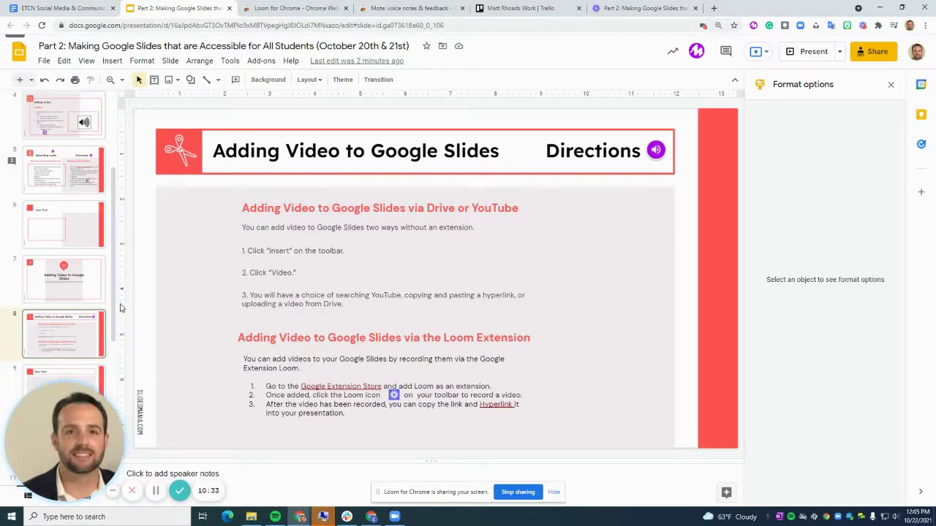
- Link the Your Turn title on slide 9 to the pasted Loom share URL
left_click_drag(113, 229, 108, 298)
left_click(67, 234)
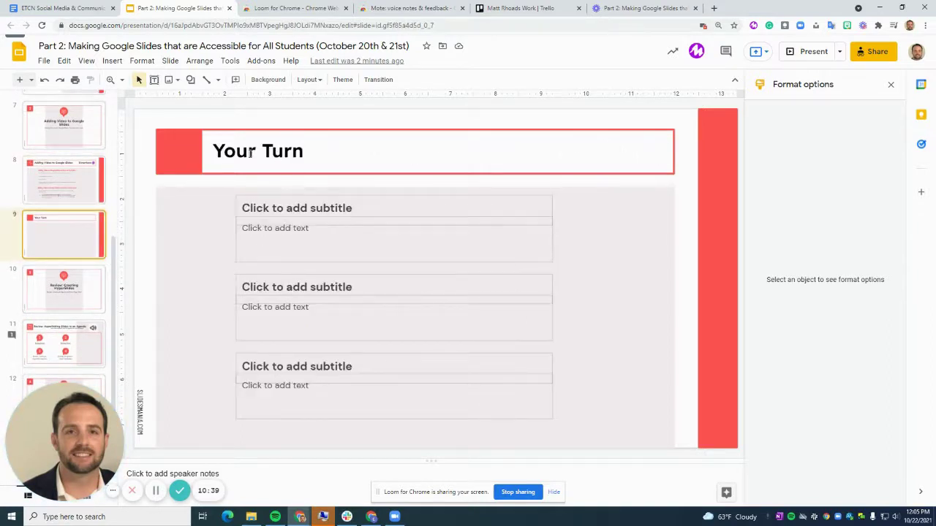
left_click_drag(218, 150, 302, 153)
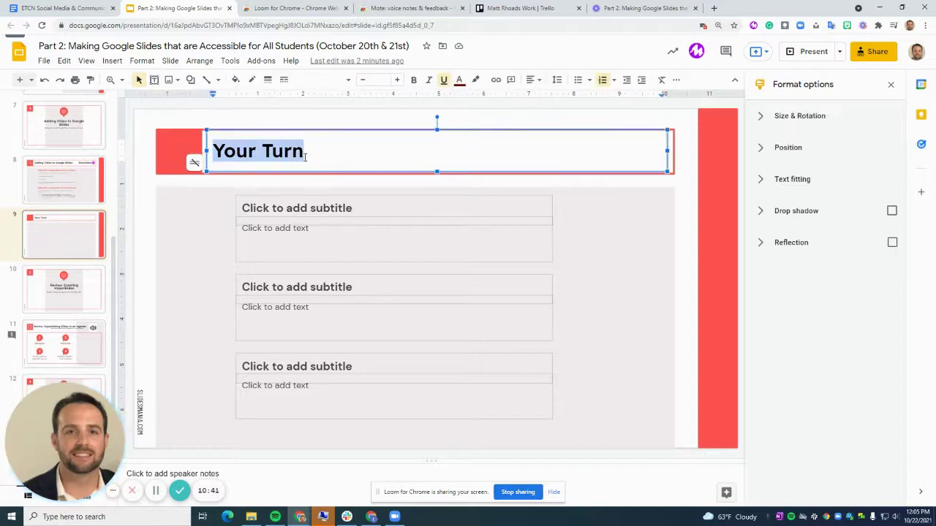
right_click(285, 152)
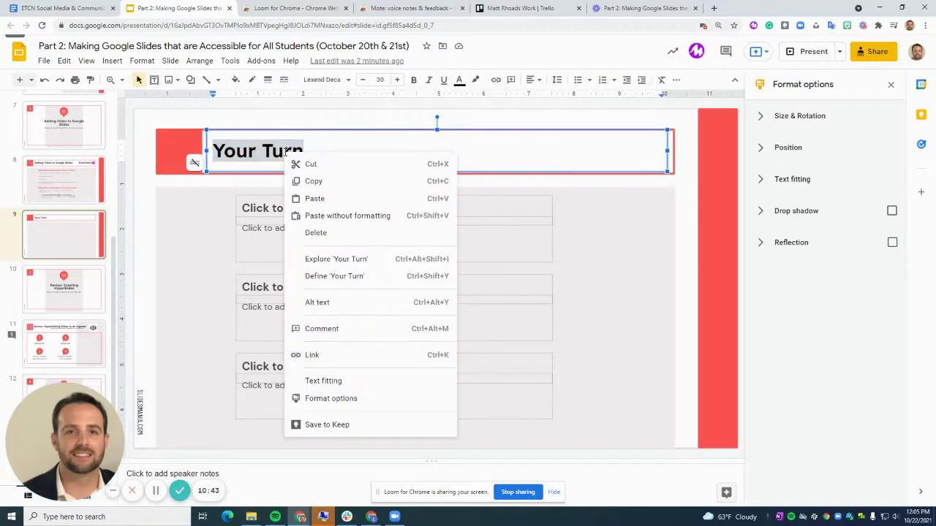
left_click(308, 358)
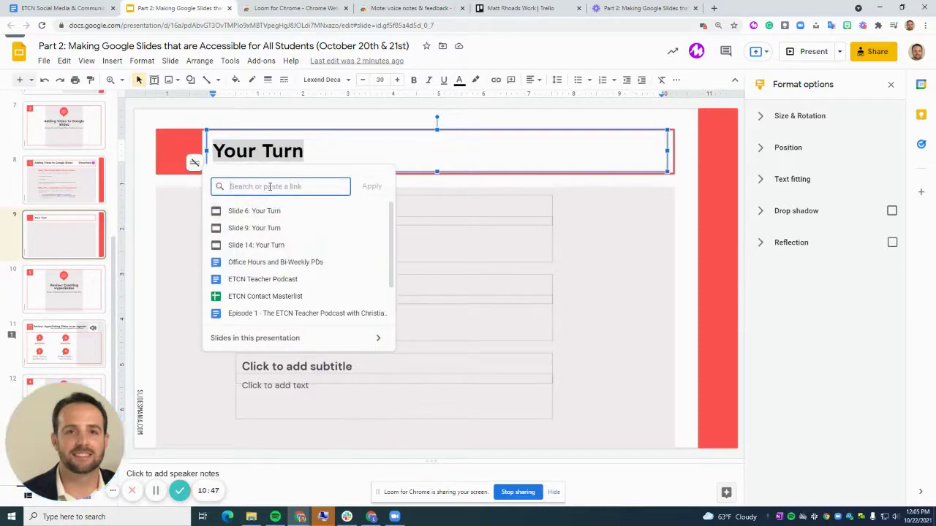
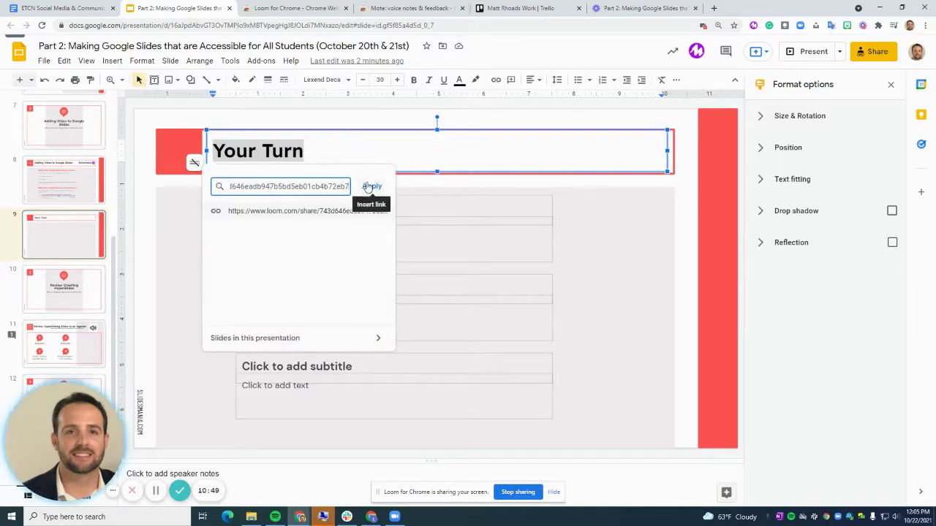
left_click(370, 186)
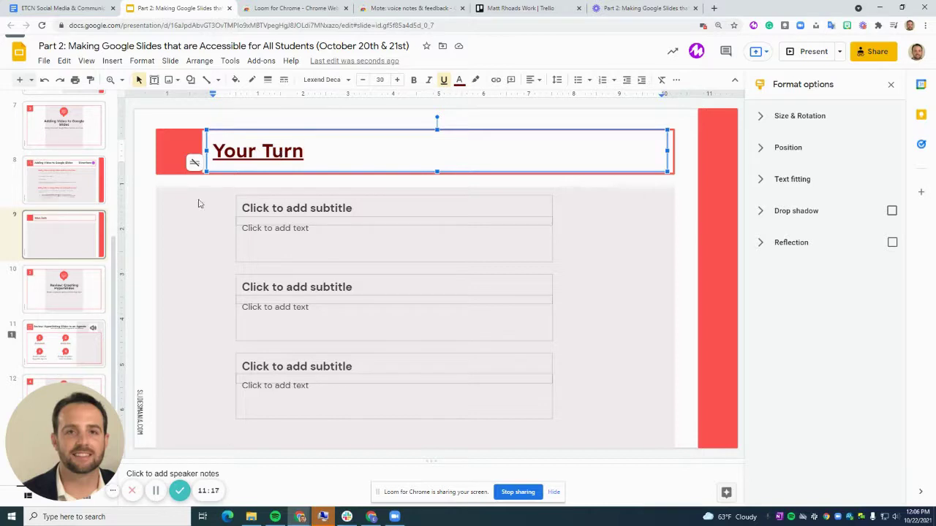
- Deselect the slide 9 title and open slide 10, Review: Creating HyperSlides
left_click(61, 234)
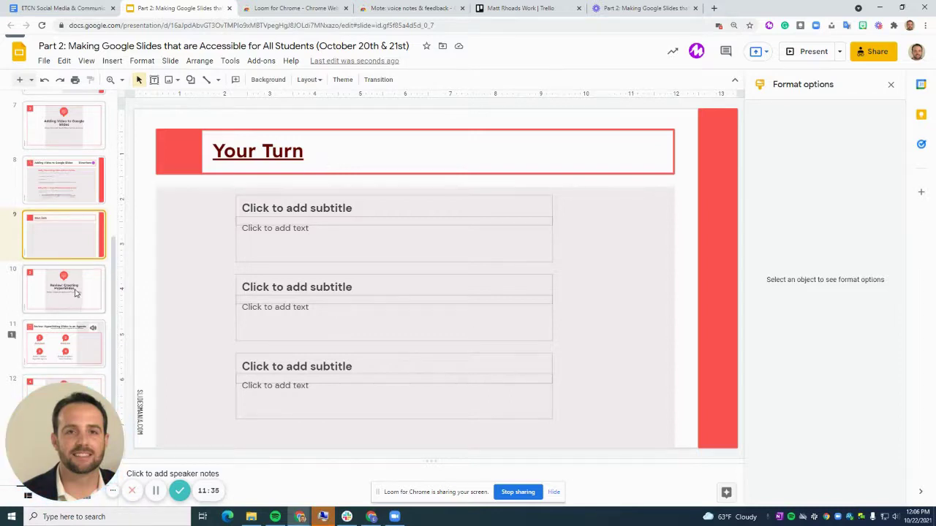
scroll(73, 292, "down", 1)
left_click(73, 252)
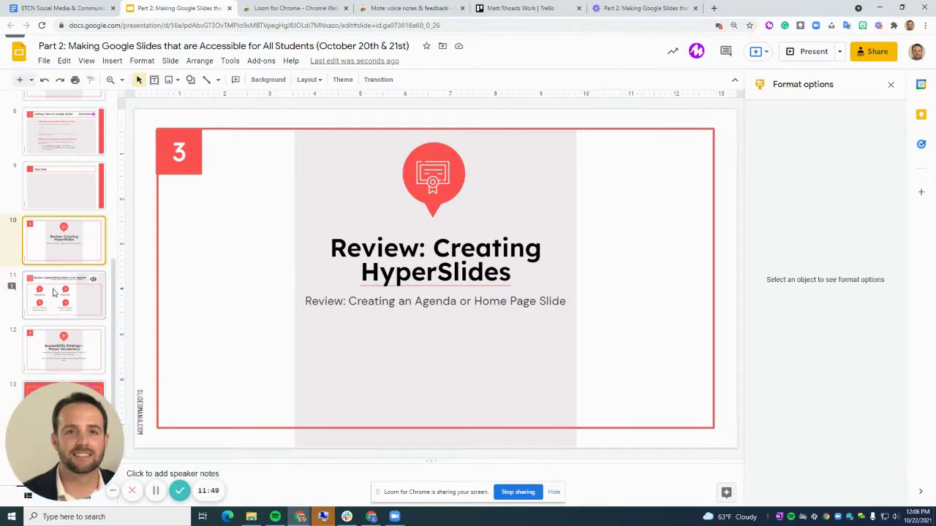
- On agenda slide 11, link item 3, 'Review: Creating a HyperSlide Agenda', to slide 10
left_click(53, 292)
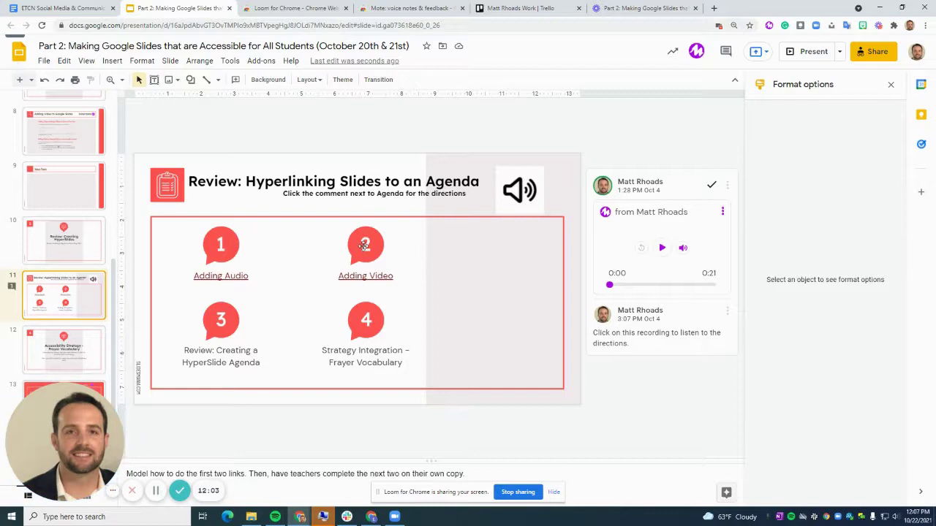
left_click(183, 350)
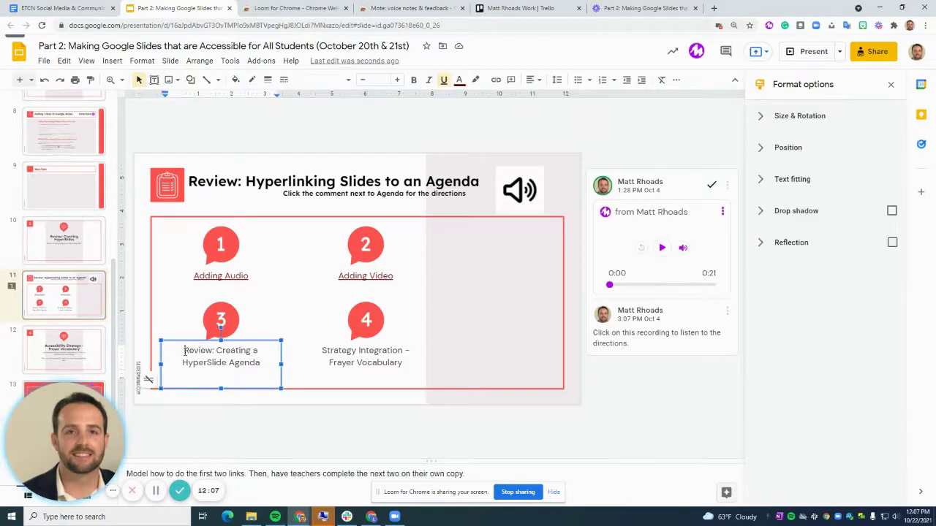
left_click_drag(183, 351, 249, 370)
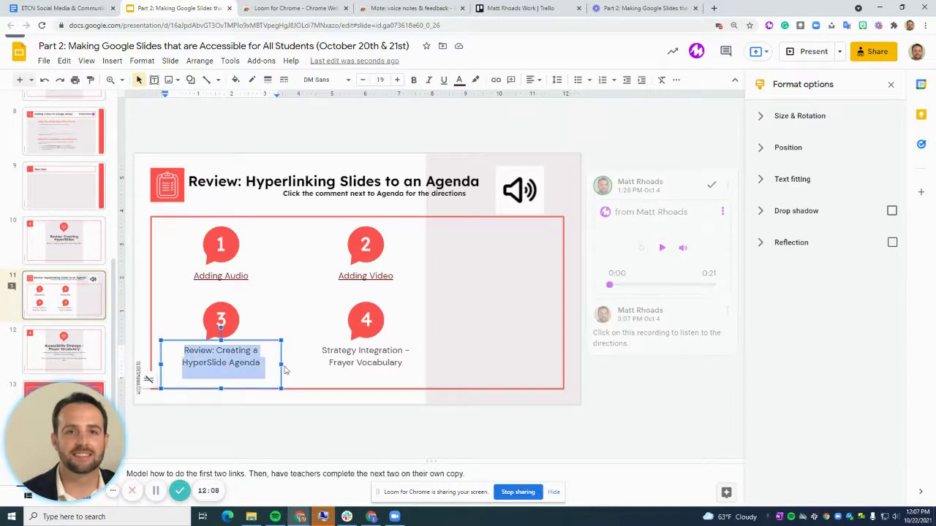
right_click(233, 362)
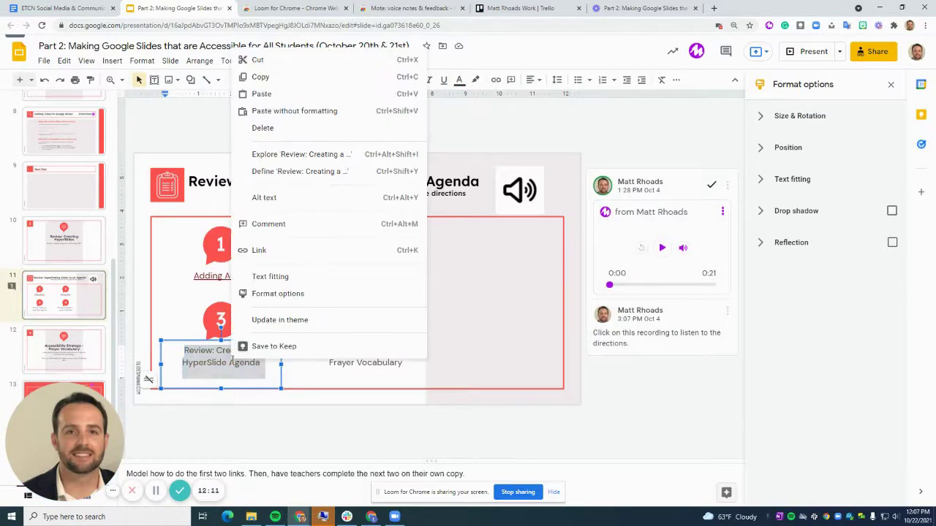
left_click(269, 250)
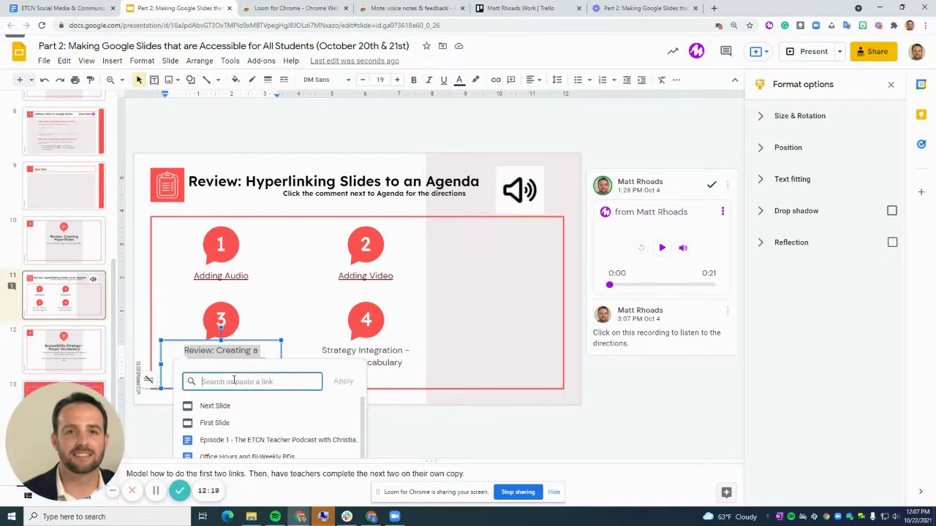
scroll(92, 312, "down", 3)
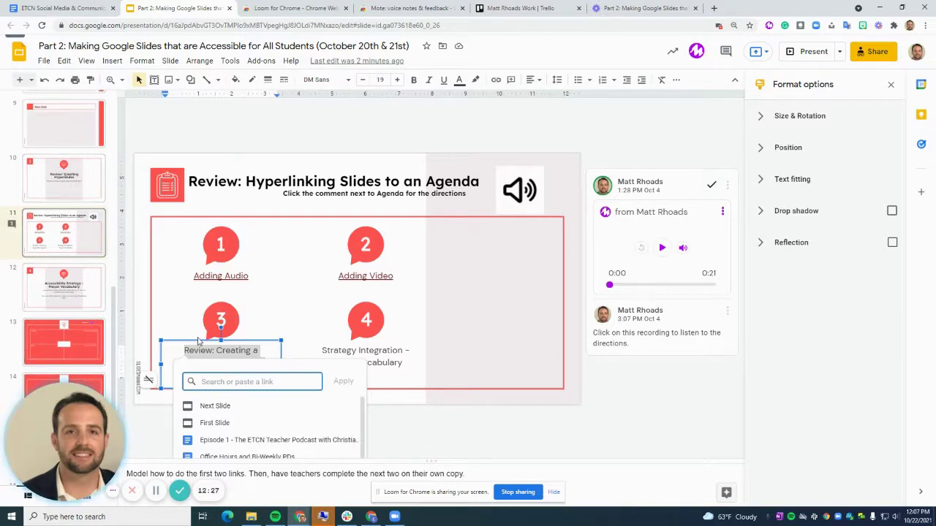
type("slide 10")
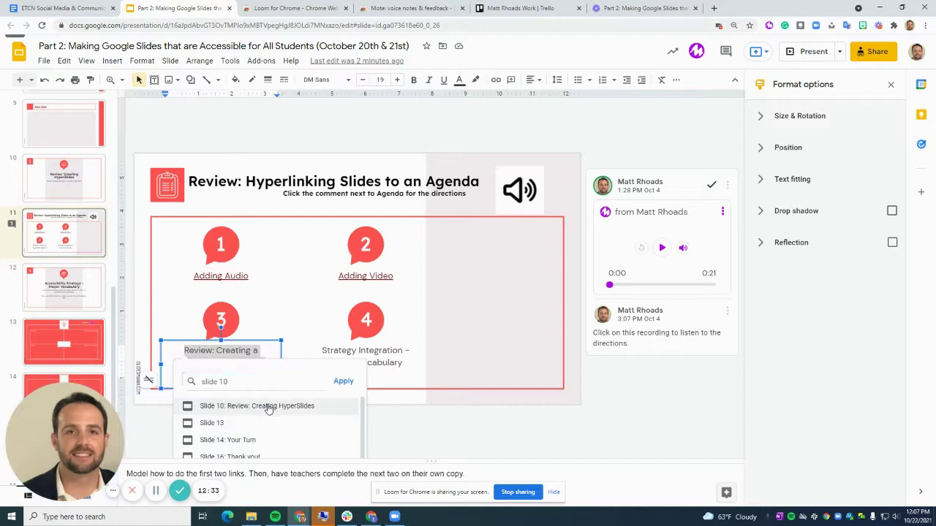
left_click(269, 406)
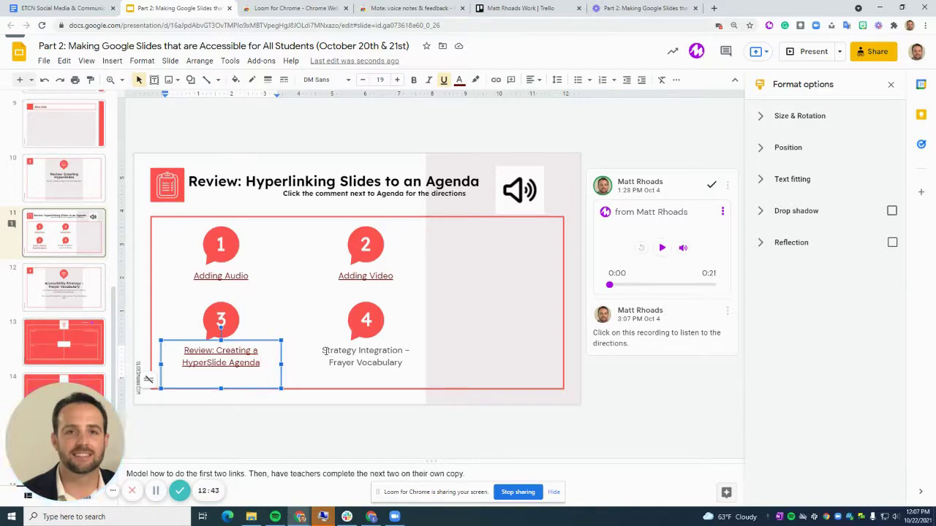
- Link item 4, 'Strategy Integration - Frayer Vocabulary', to slide 12
left_click(323, 351)
left_click_drag(323, 351, 406, 365)
right_click(379, 358)
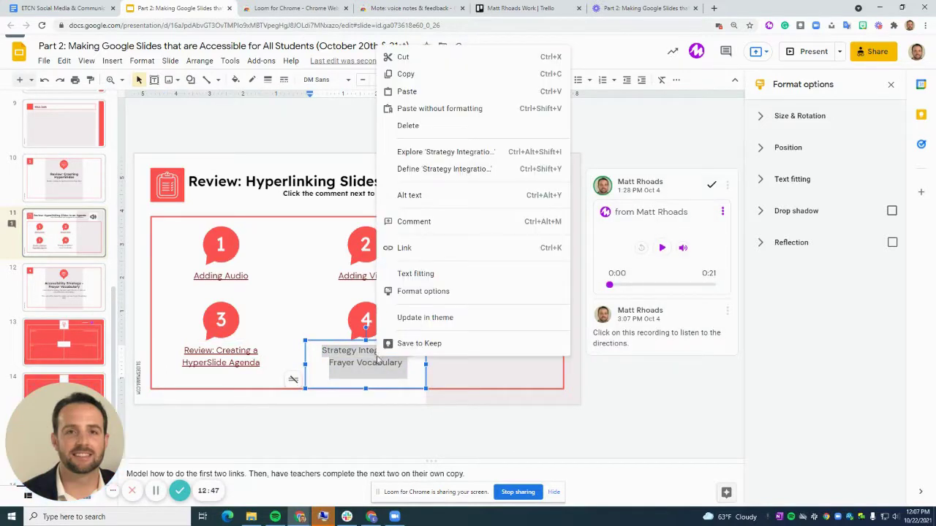
left_click(406, 249)
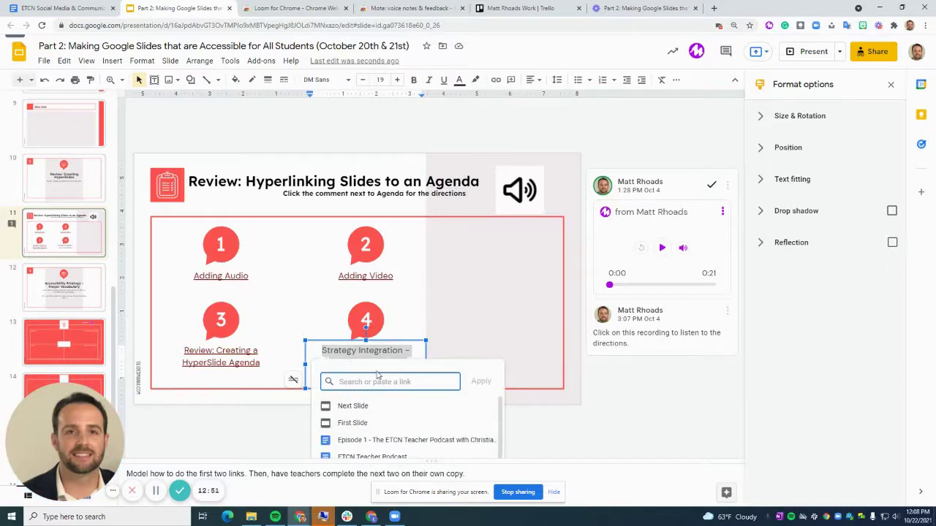
type("s")
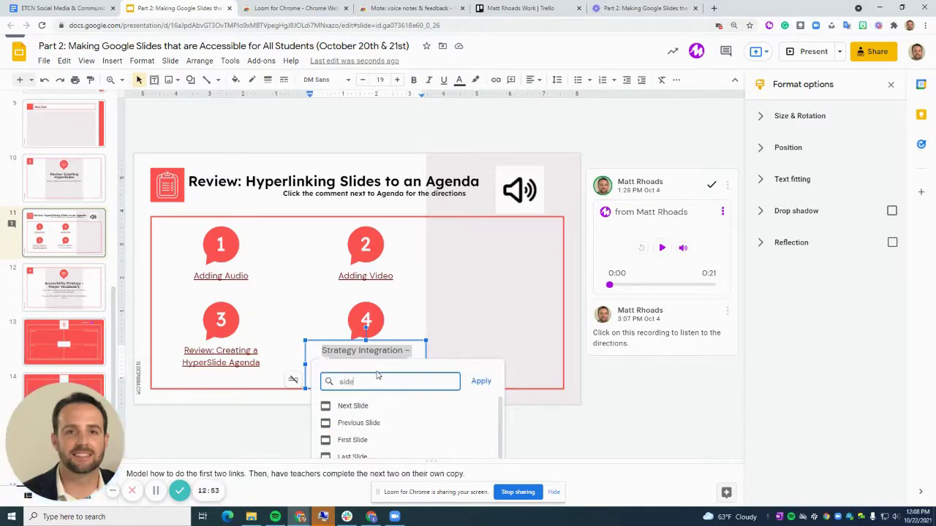
type("lide 12")
left_click(366, 405)
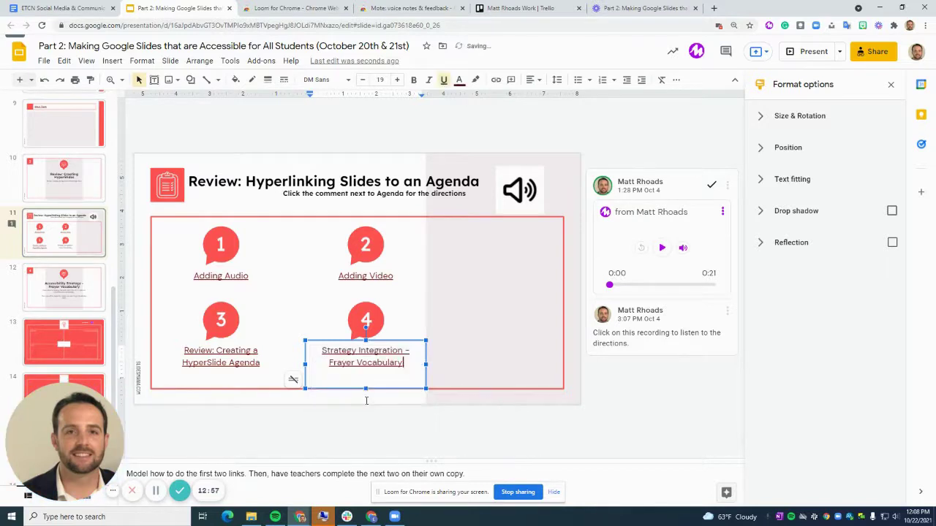
- Follow the new agenda link to slide 12, check slide 11, then return to the Frayer Vocabulary slide
left_click(428, 394)
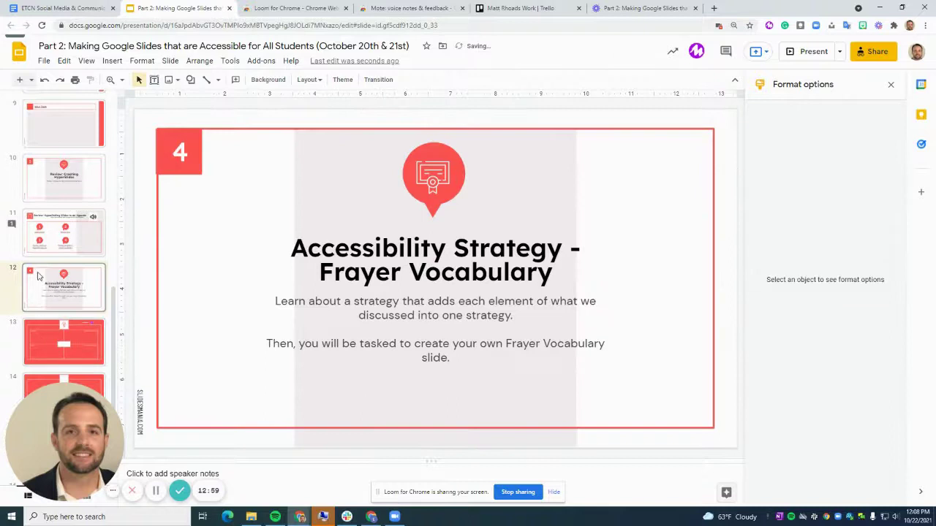
left_click(55, 247)
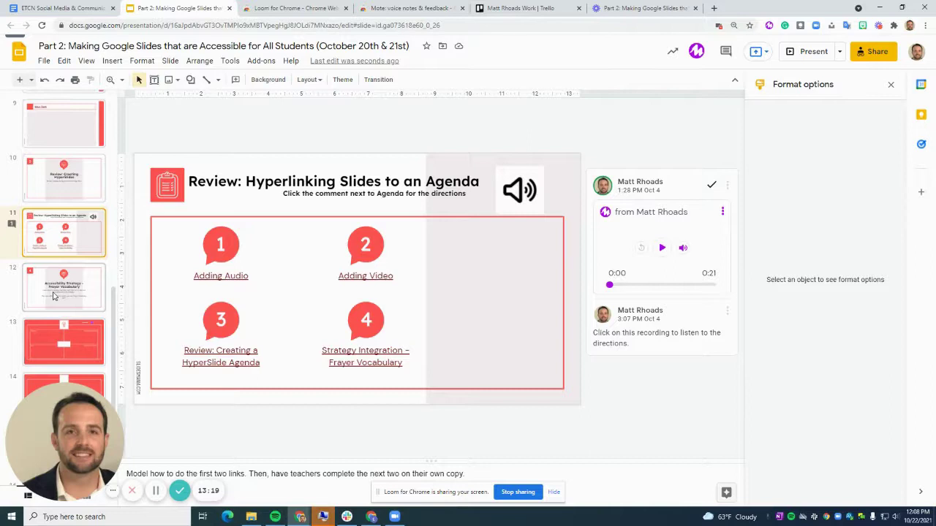
left_click(53, 296)
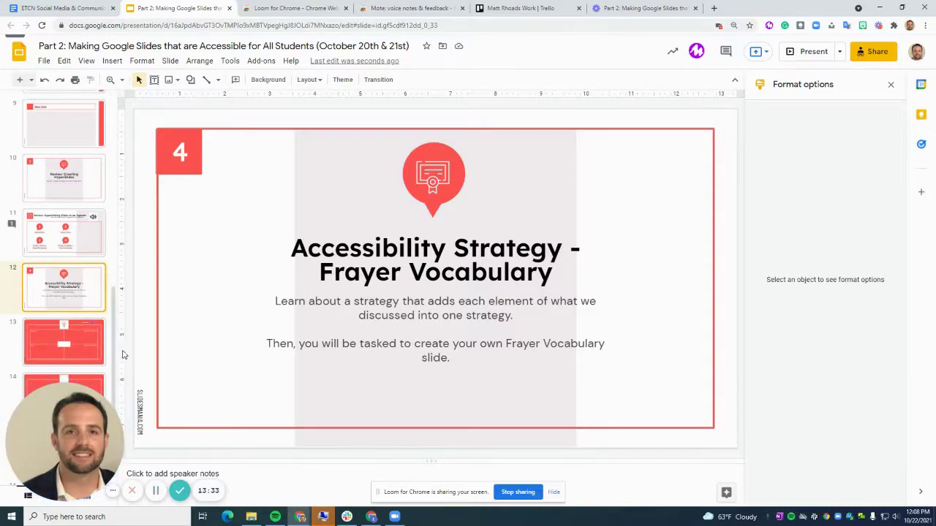
- Enter 'basketball' in the centre box of the slide 13 Frayer template and open sharing settings
left_click(63, 345)
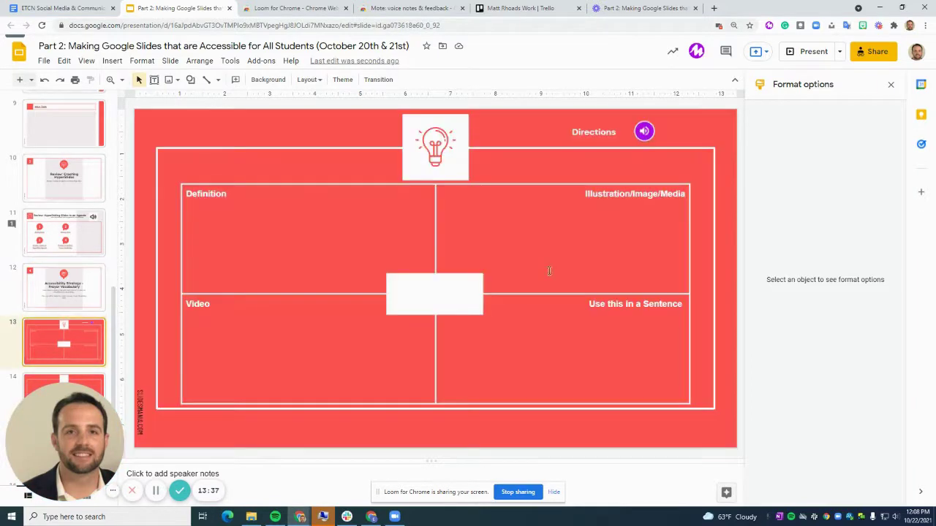
left_click(413, 289)
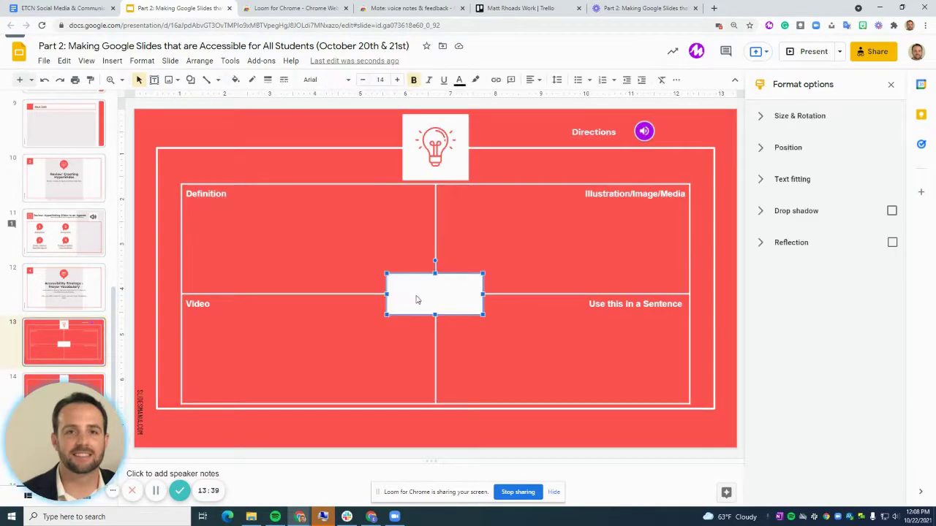
left_click(417, 300)
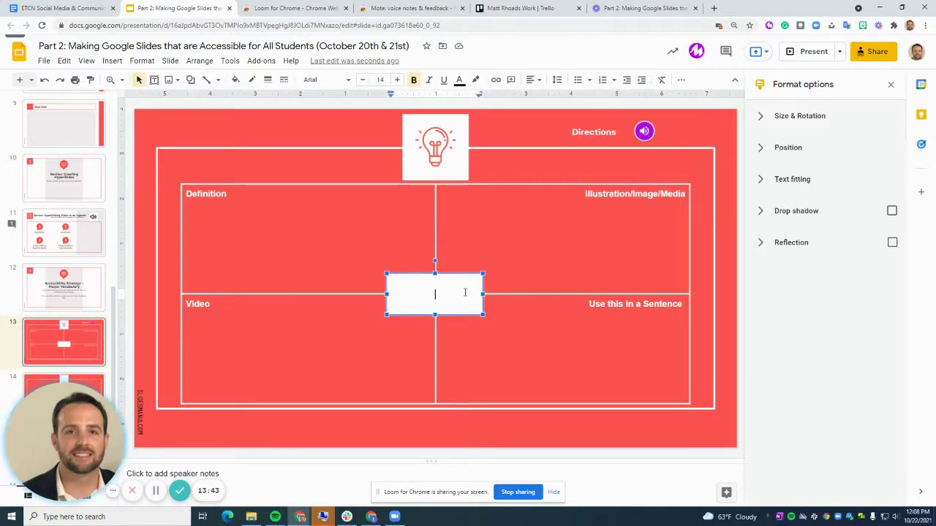
type("basketball")
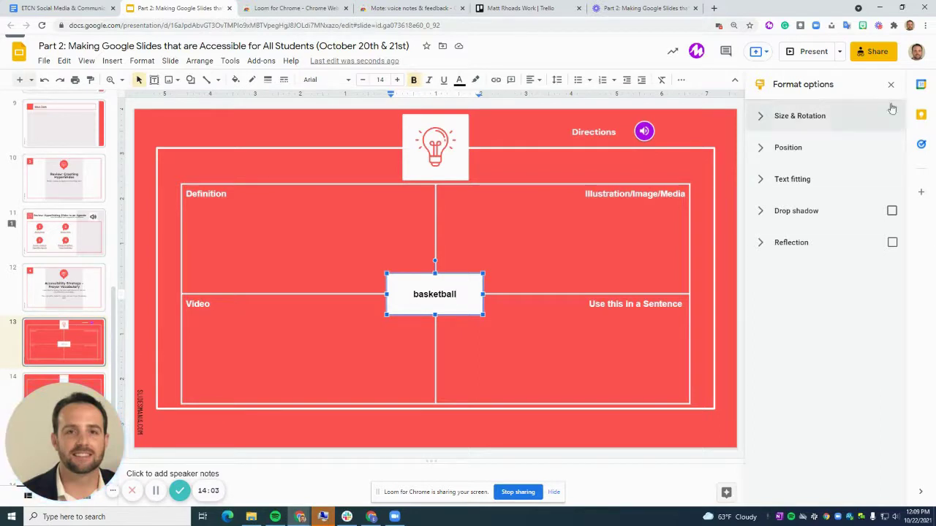
left_click(874, 51)
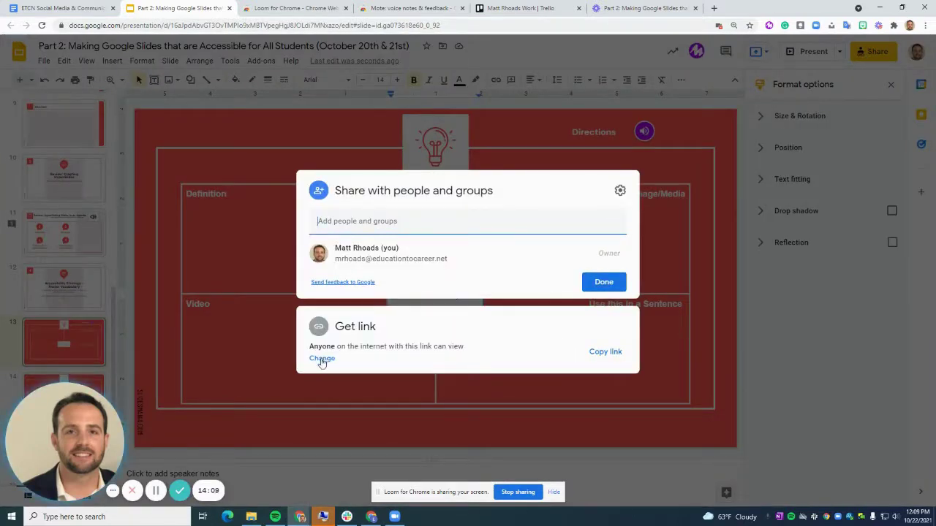
- Change 'Anyone with the link' access from Editor to Viewer and close the sharing dialog
left_click(322, 357)
left_click(611, 319)
left_click(627, 402)
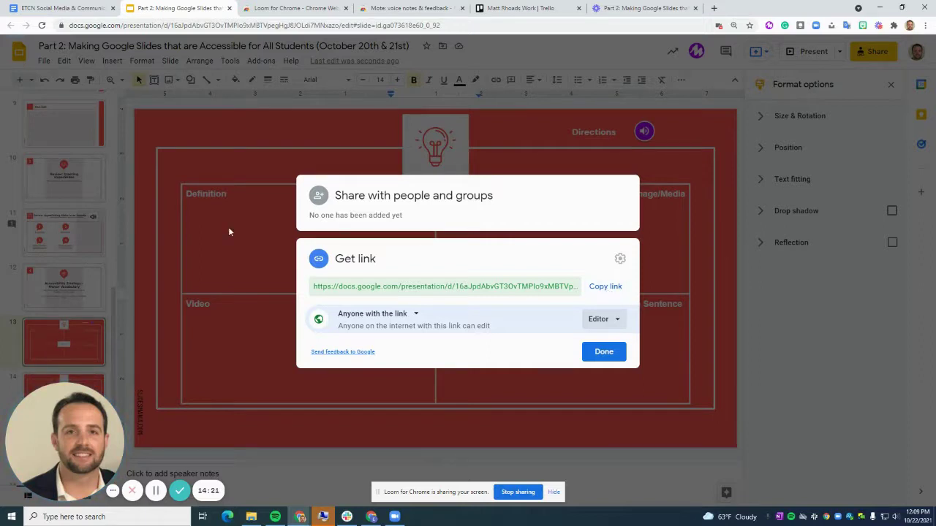
left_click(615, 321)
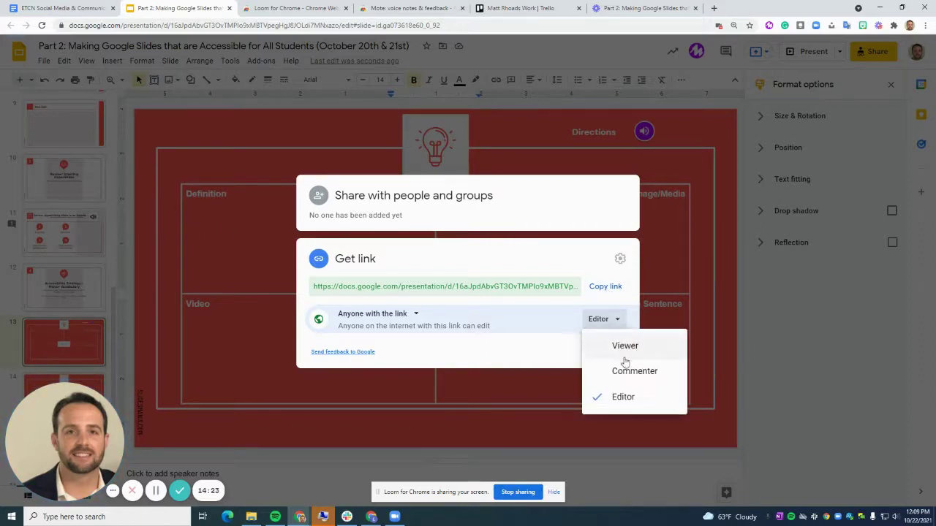
left_click(625, 347)
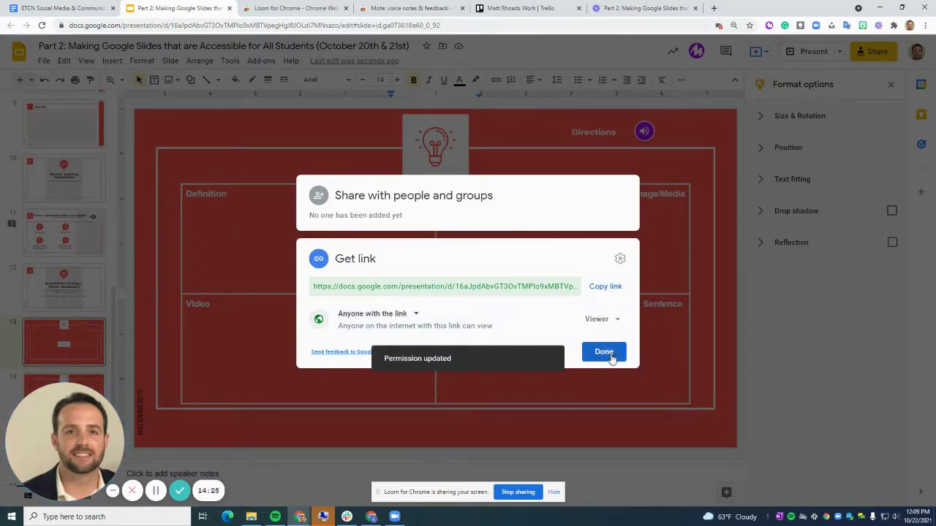
left_click(607, 356)
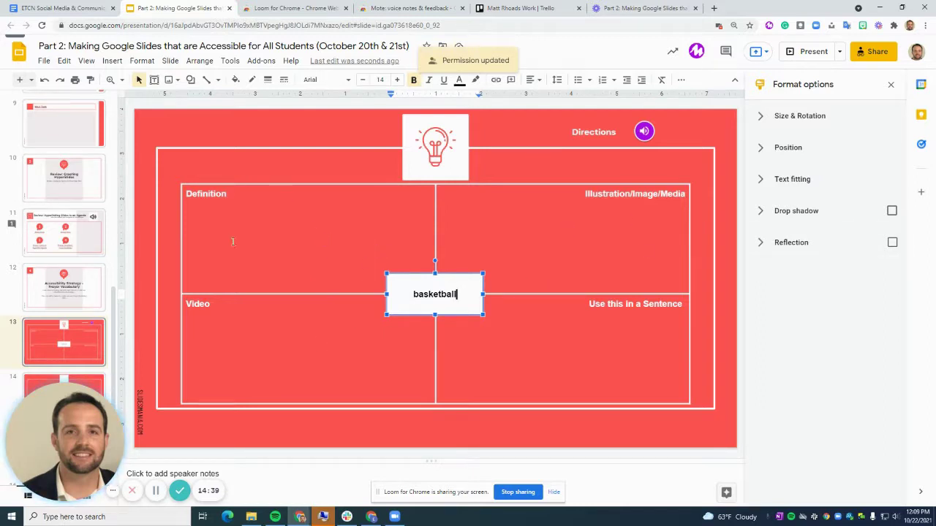
left_click(202, 236)
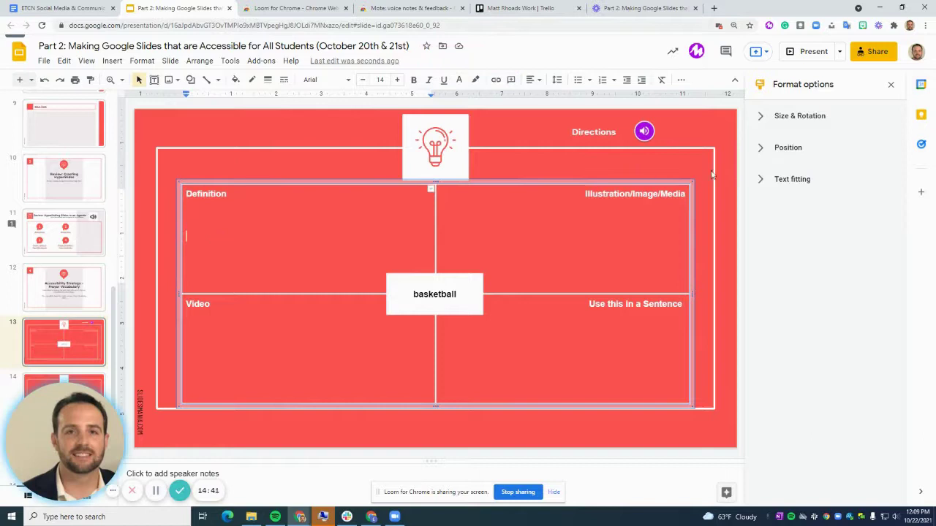
left_click(577, 255)
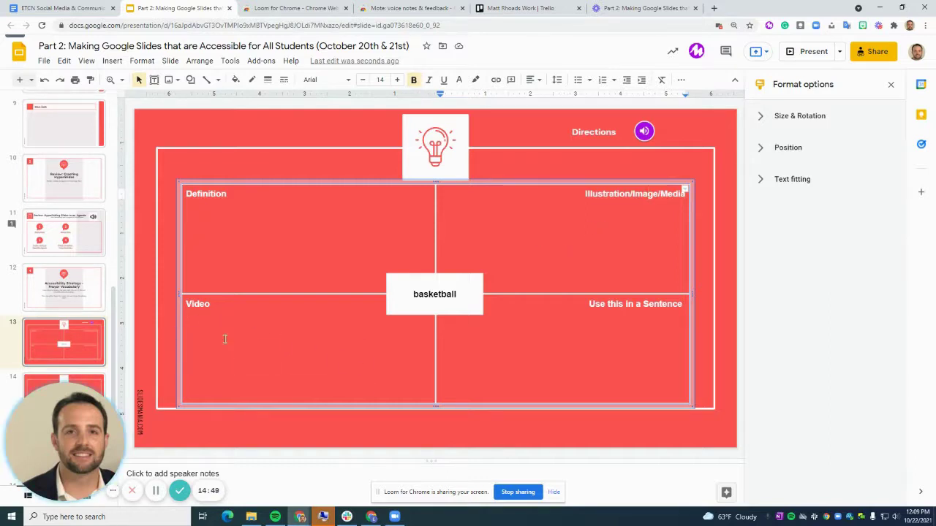
left_click(589, 353)
- Close the Format options panel, glance at the Your Turn slide, and reselect basketball slide 13
right_click(73, 348)
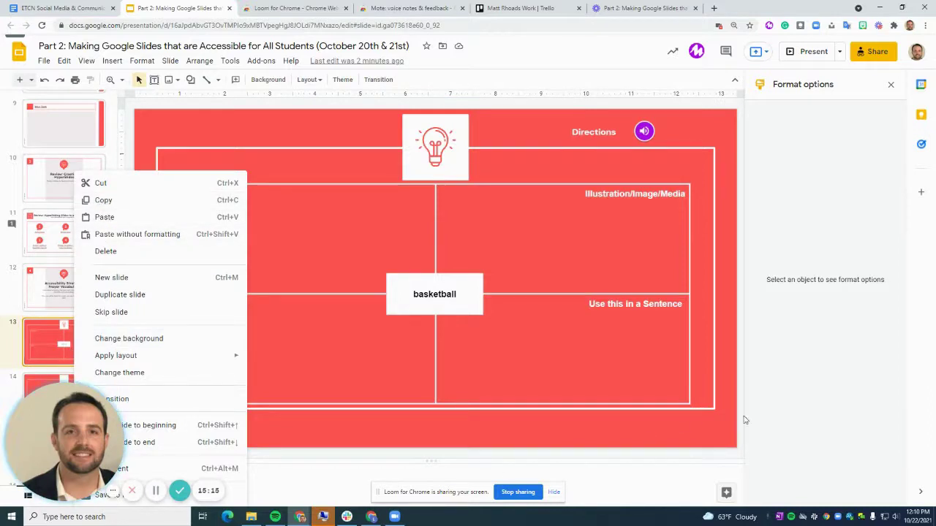
left_click(891, 87)
left_click(891, 86)
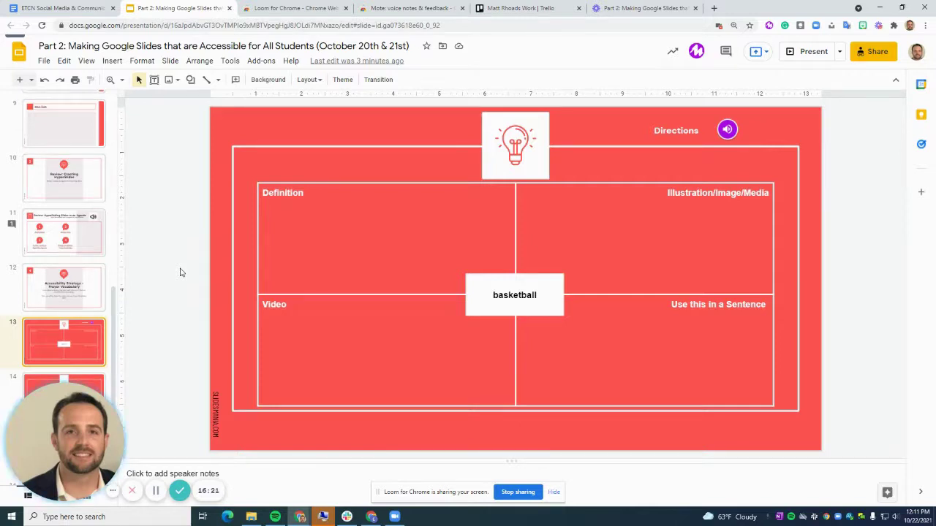
scroll(121, 321, "down", 1)
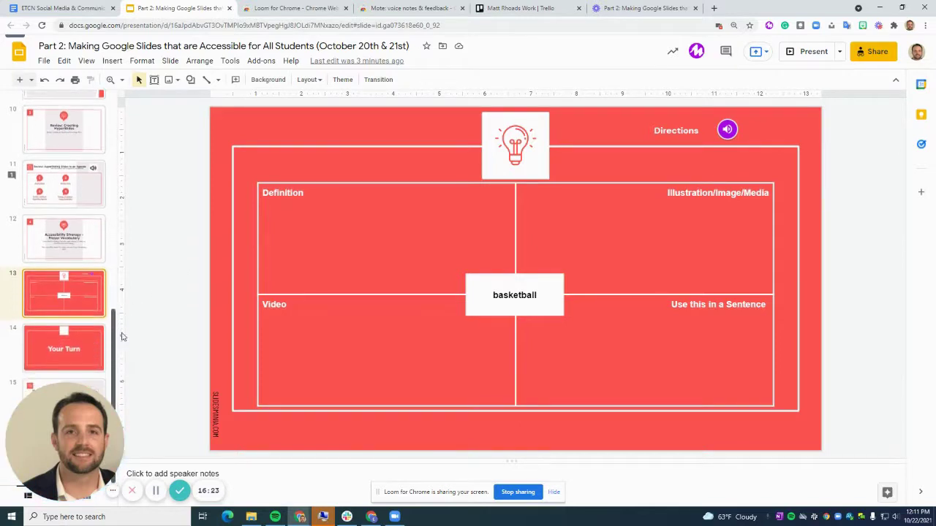
left_click(75, 352)
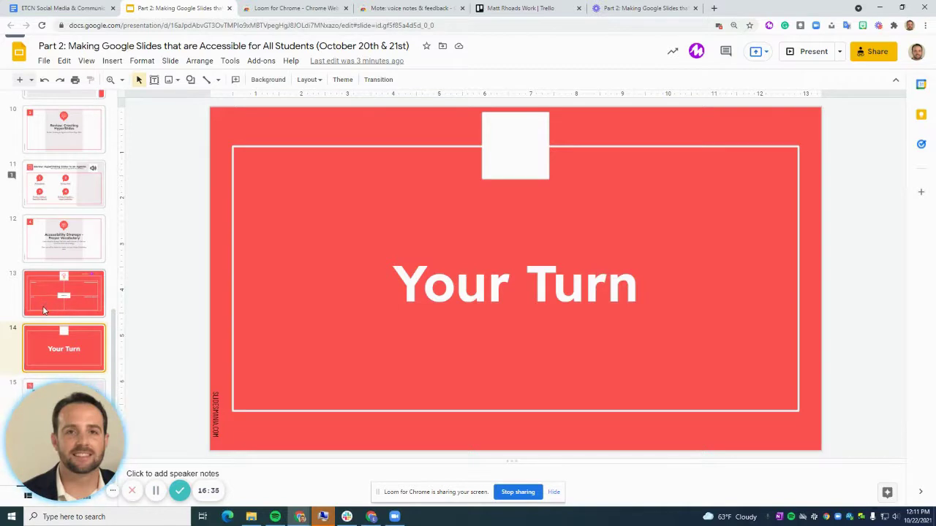
left_click(42, 306)
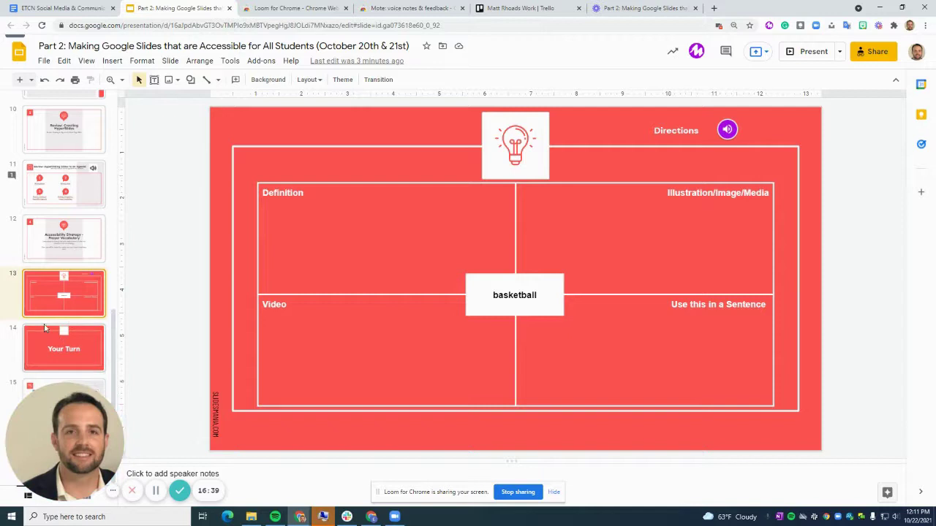
- Undo the Loom link accidentally pasted onto the basketball vocabulary slide
right_click(44, 329)
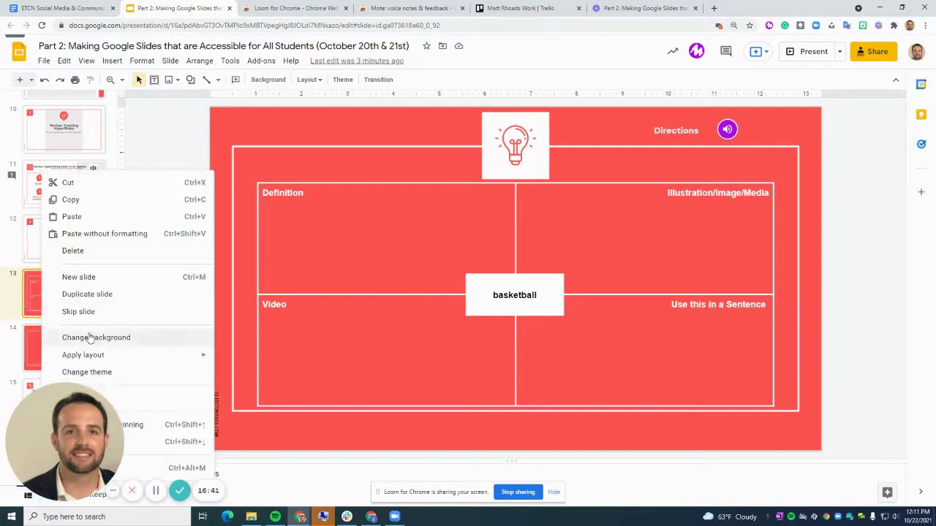
left_click(71, 216)
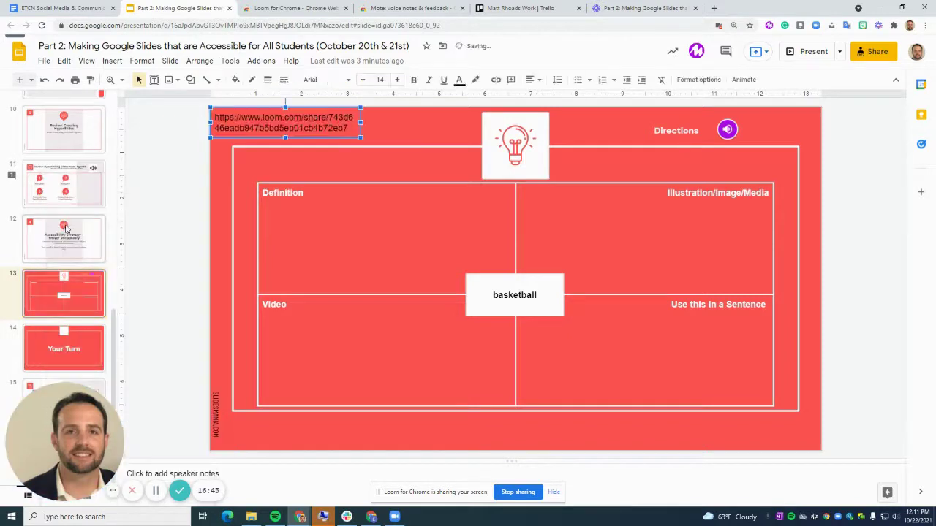
left_click(44, 79)
- Copy and paste the basketball slide as slide 14, then duplicate it as slide 15
right_click(71, 293)
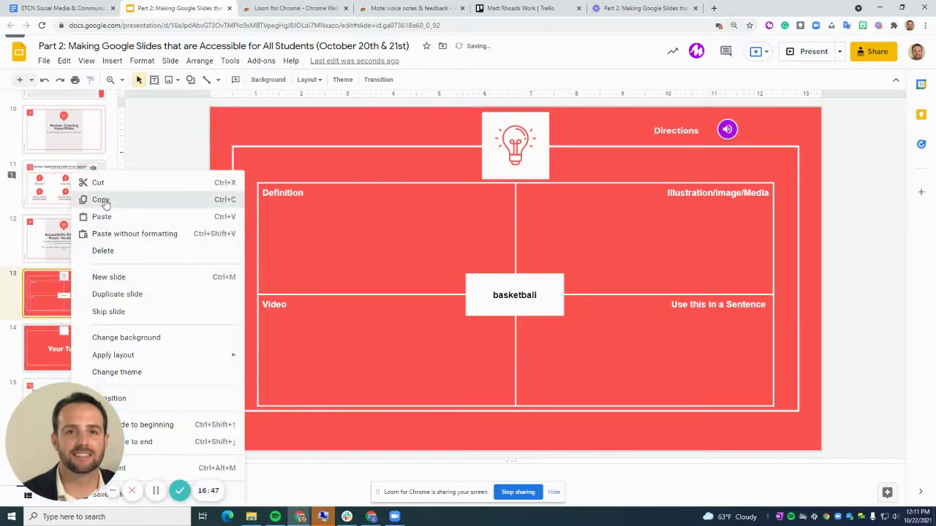
left_click(66, 282)
right_click(22, 314)
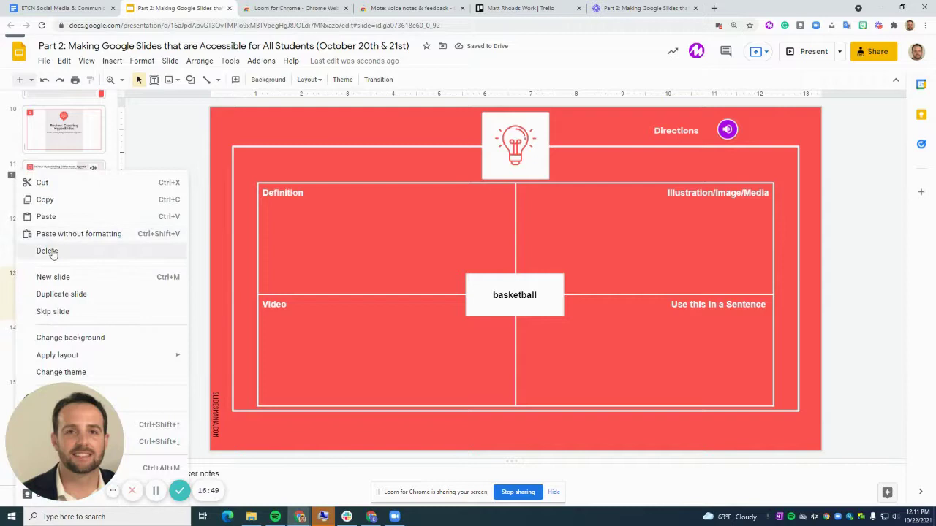
left_click(46, 216)
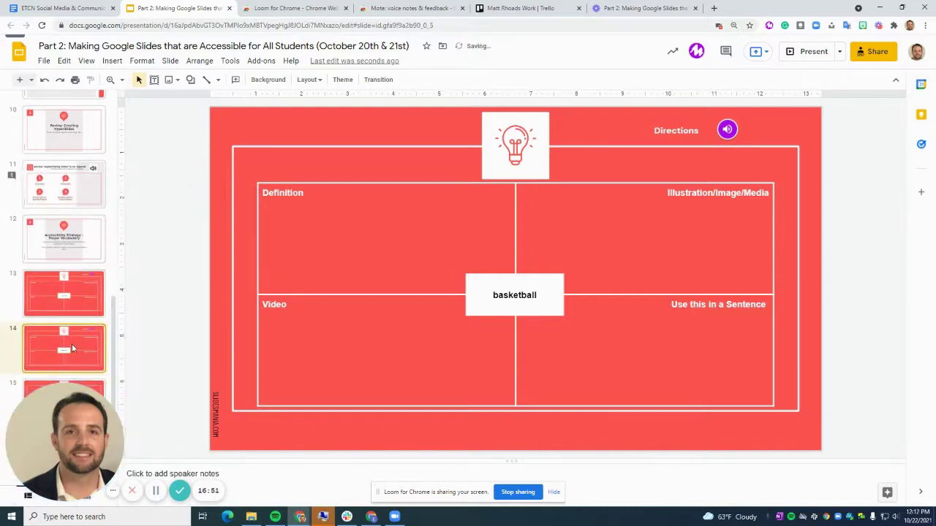
right_click(72, 343)
left_click(109, 235)
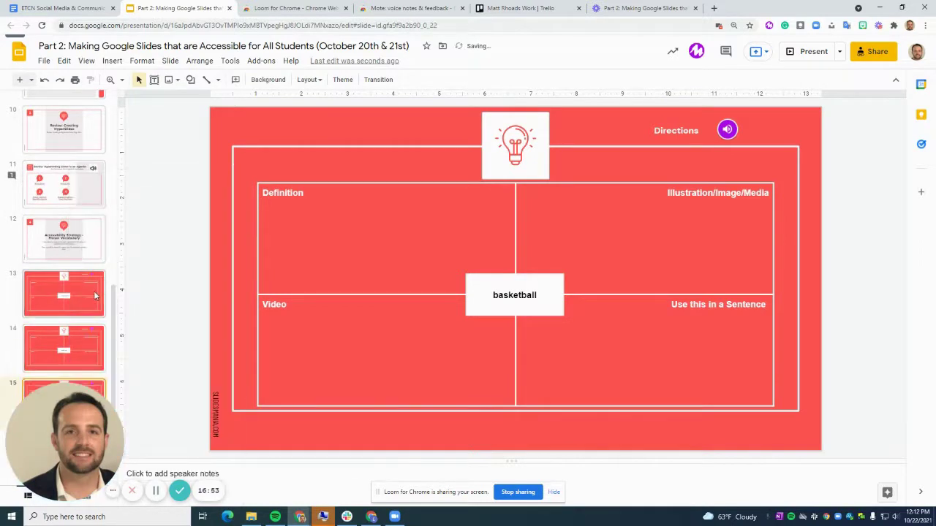
scroll(95, 296, "down", 2)
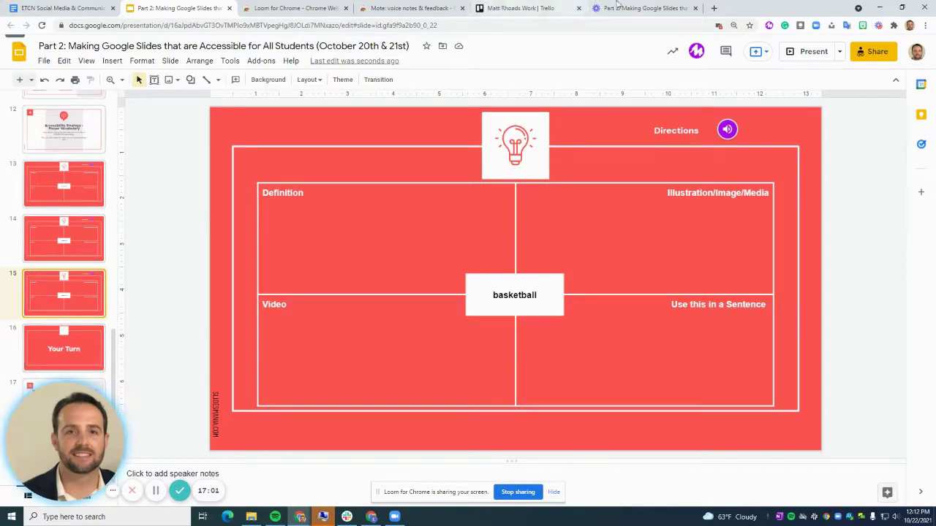
- Browse the ETCN EdTech Google Workspace Support templates in a new tab, then return to the deck
left_click(713, 8)
type("si")
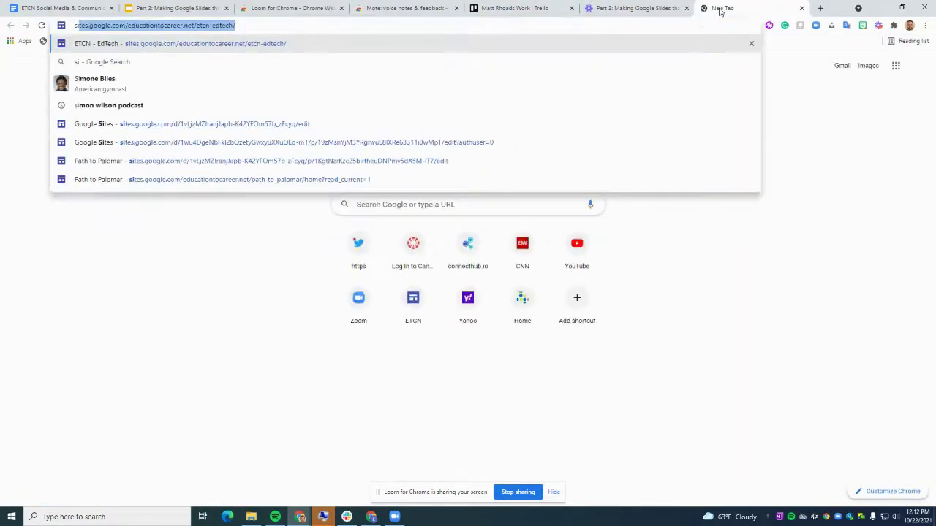
key("Return")
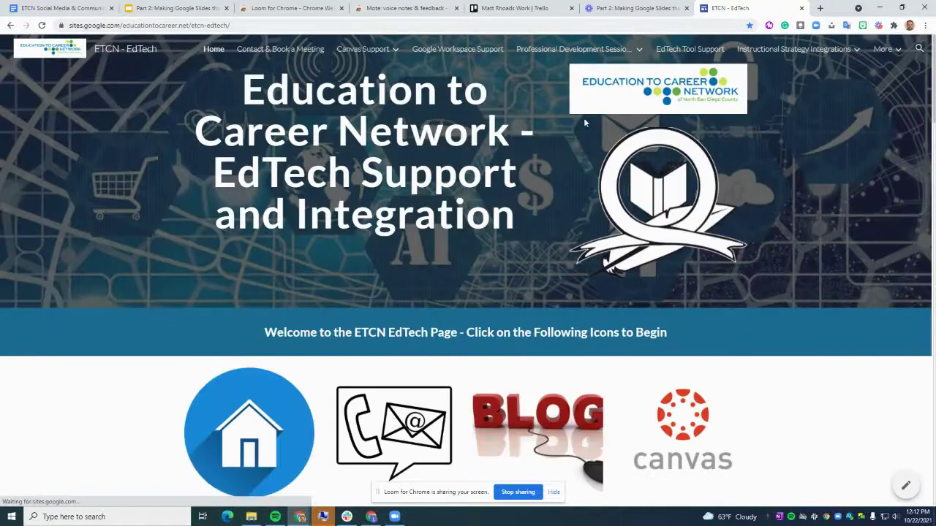
left_click(459, 50)
scroll(368, 269, "down", 15)
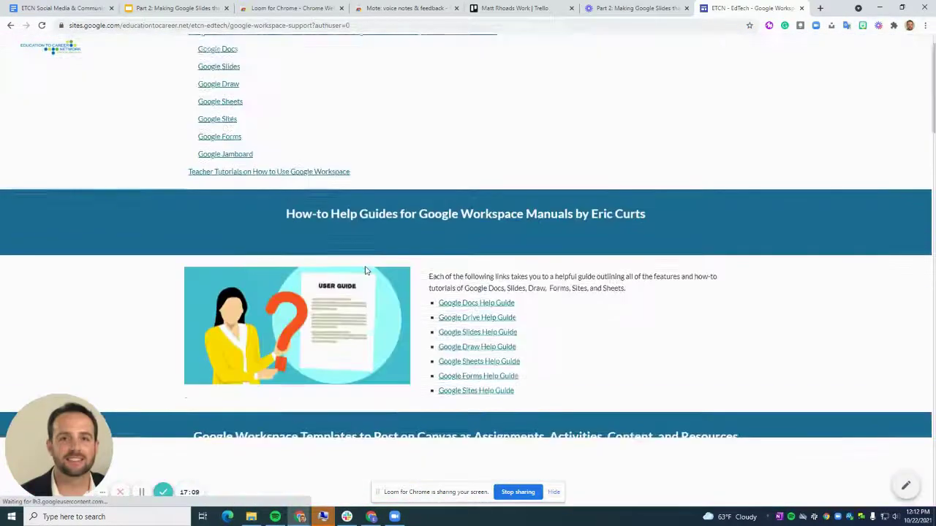
scroll(369, 269, "down", 1)
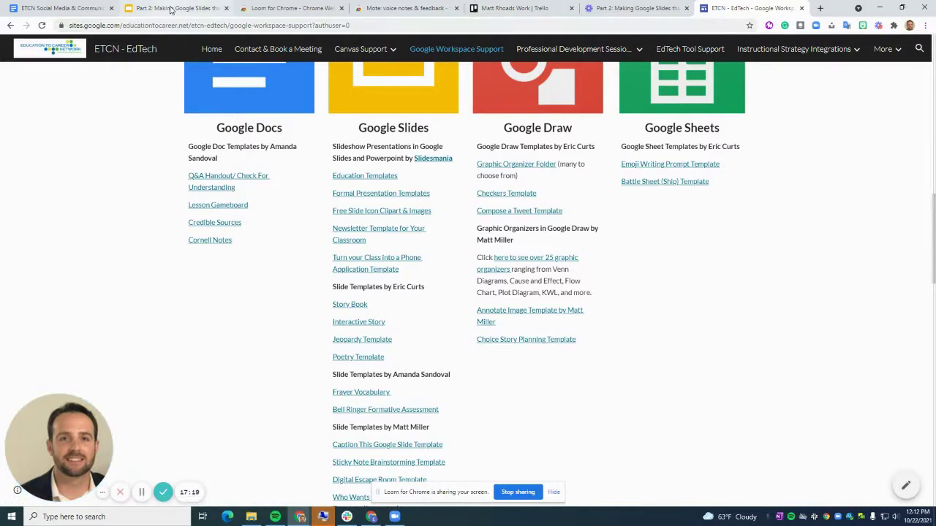
left_click(172, 9)
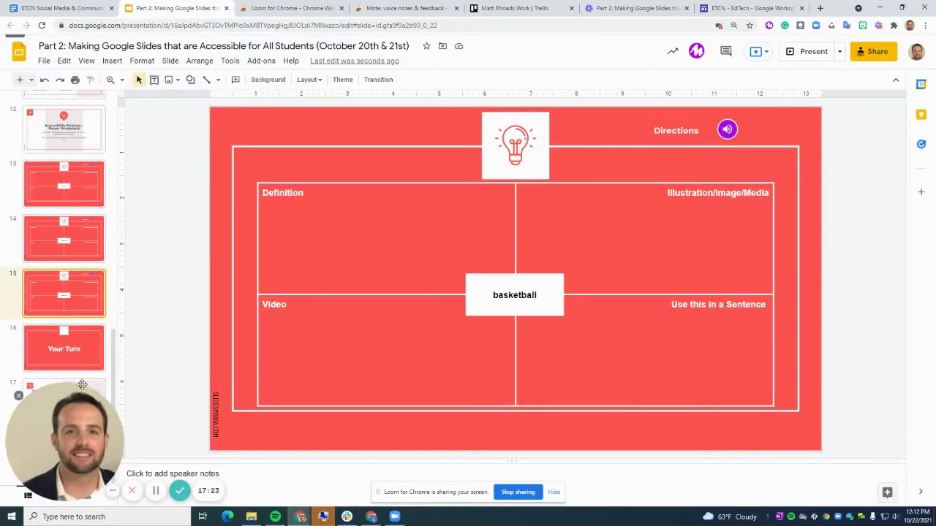
- Step through the How did we do today? slide to the closing Thank you! slide and finish the Loom recording
left_click(19, 394)
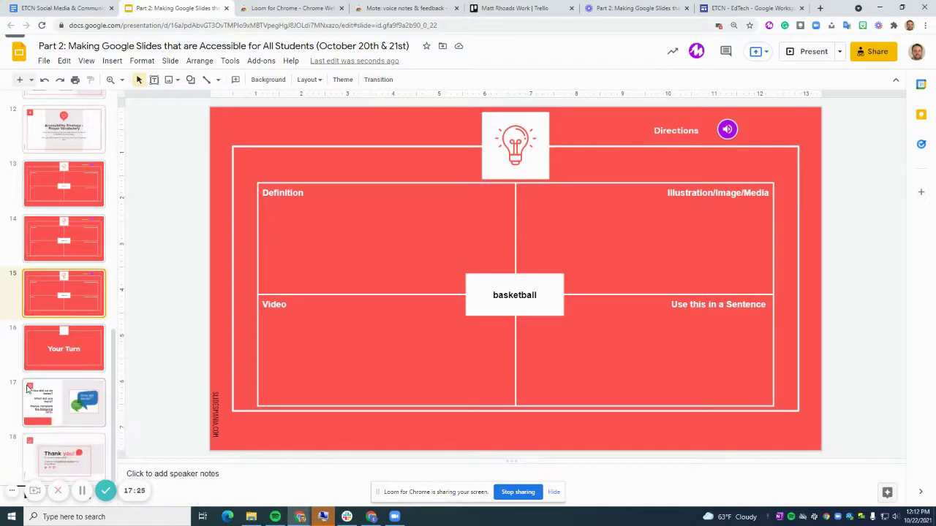
left_click(41, 413)
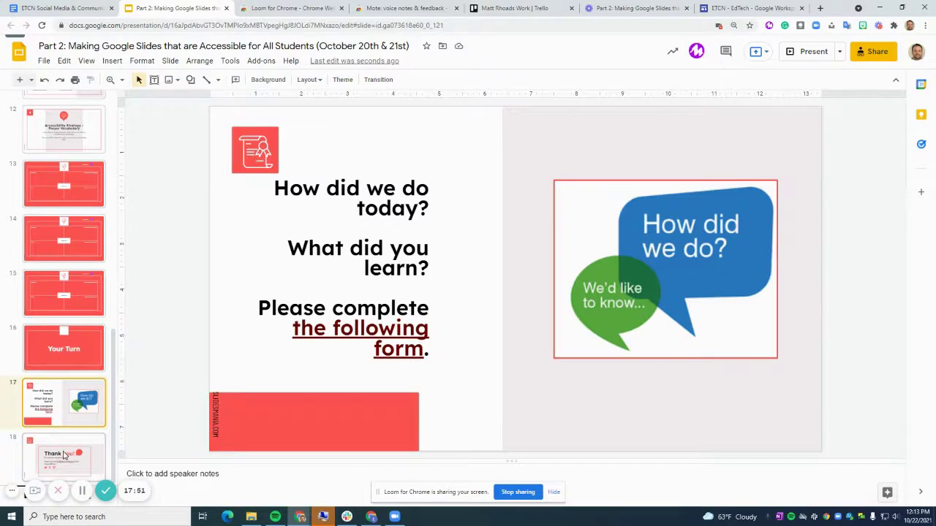
left_click(64, 455)
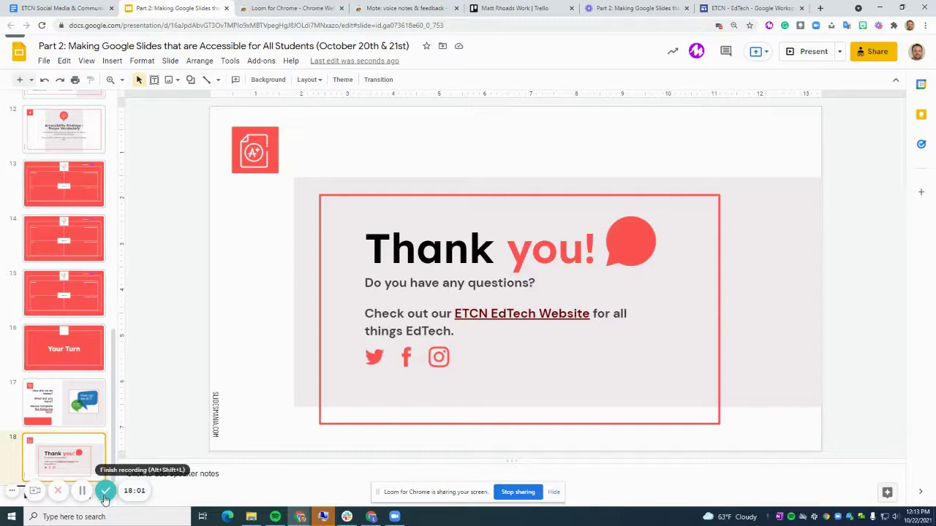
left_click(106, 496)
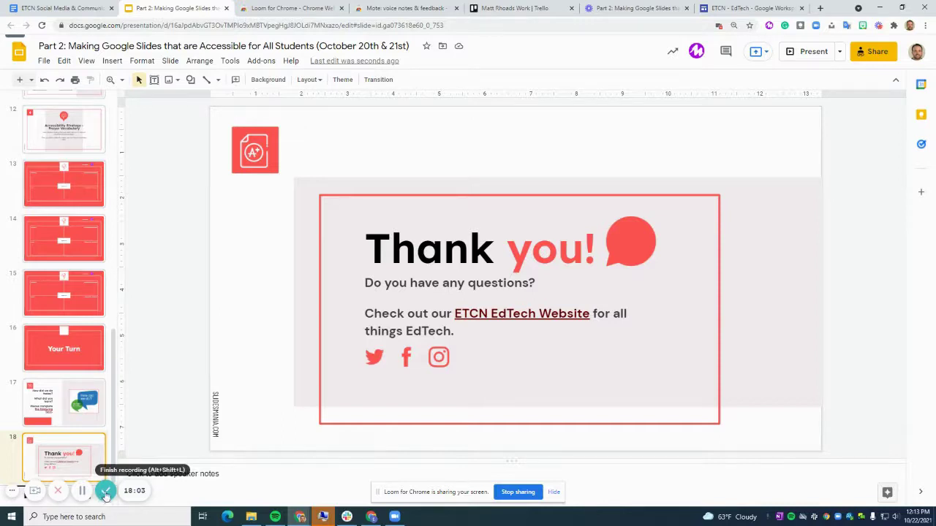